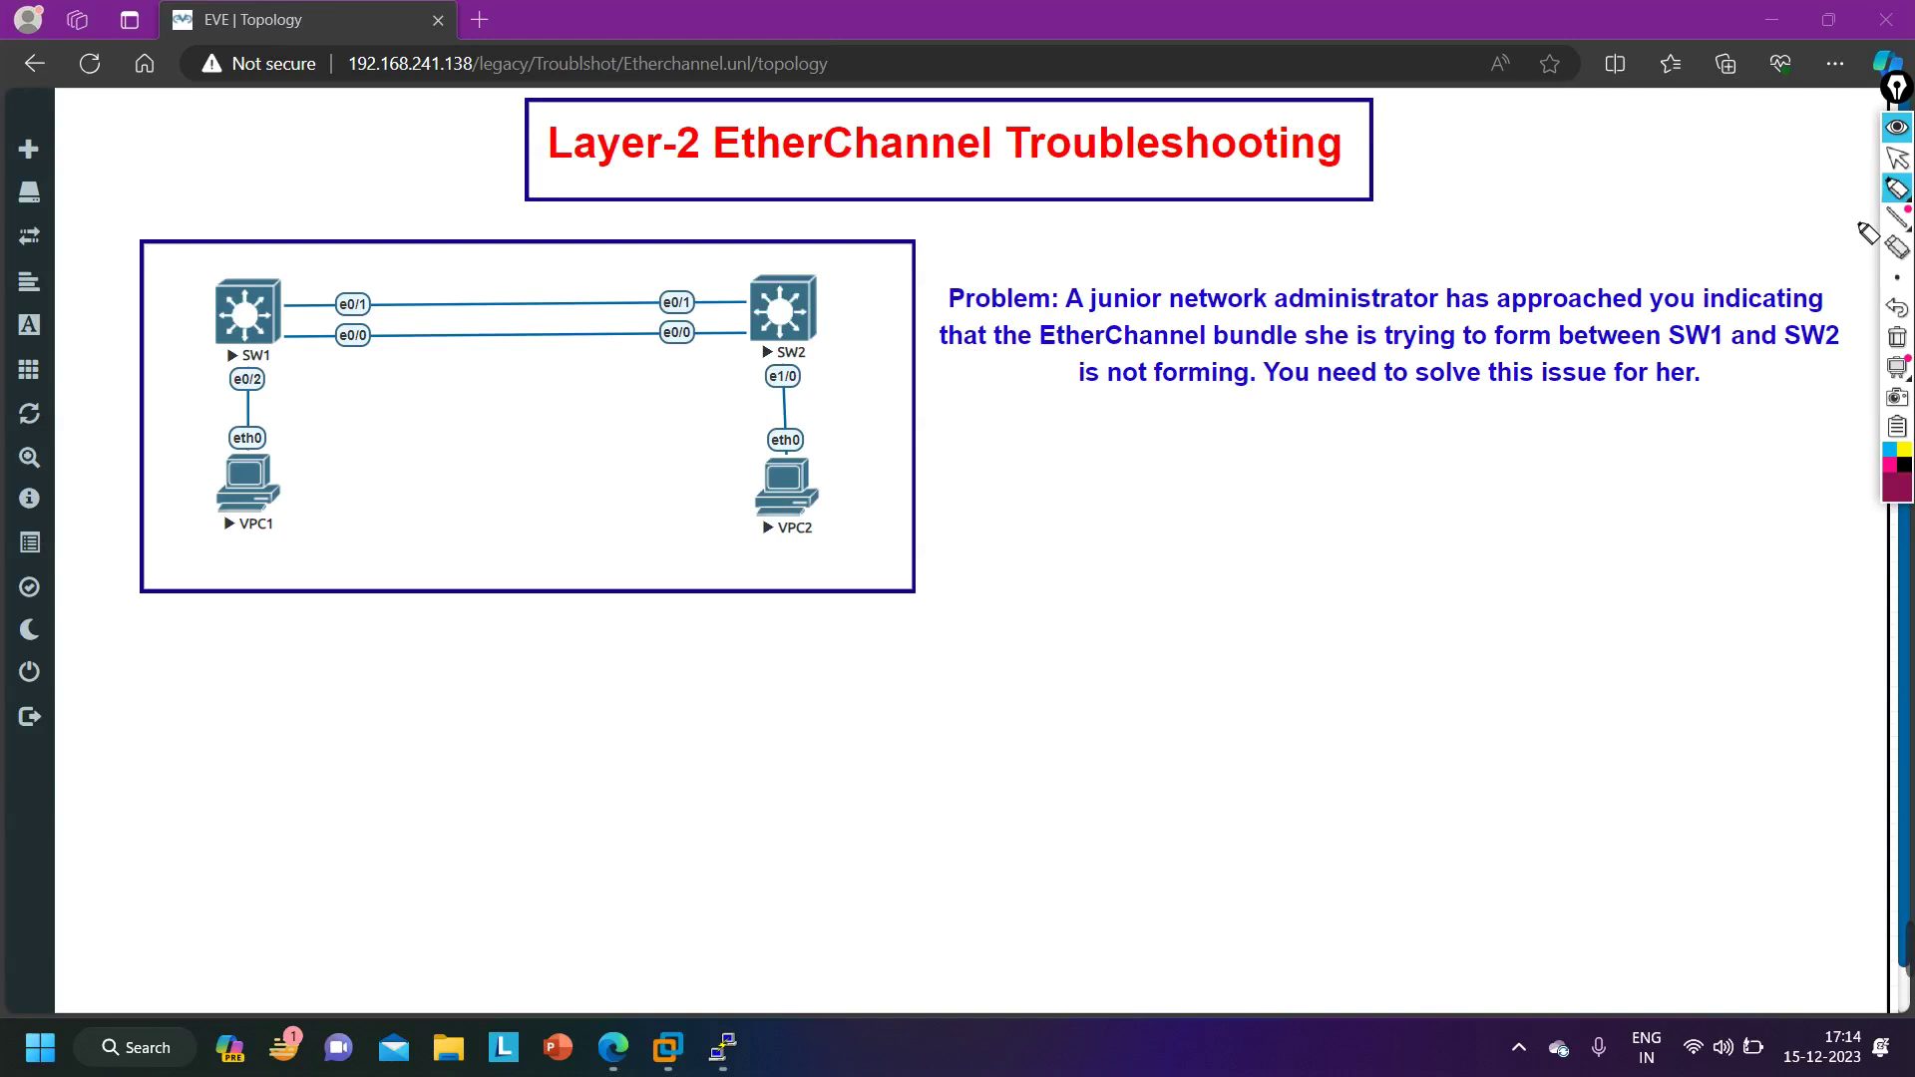
# In pink ink, underline 'Problem', 'indicating', 'is not forming' and 'her', and circle the SW1–SW2 links.
pyautogui.moveTo(949, 313); pyautogui.dragTo(1034, 312)
pyautogui.moveTo(1744, 316); pyautogui.dragTo(1783, 315)
pyautogui.moveTo(1082, 393); pyautogui.dragTo(1257, 390)
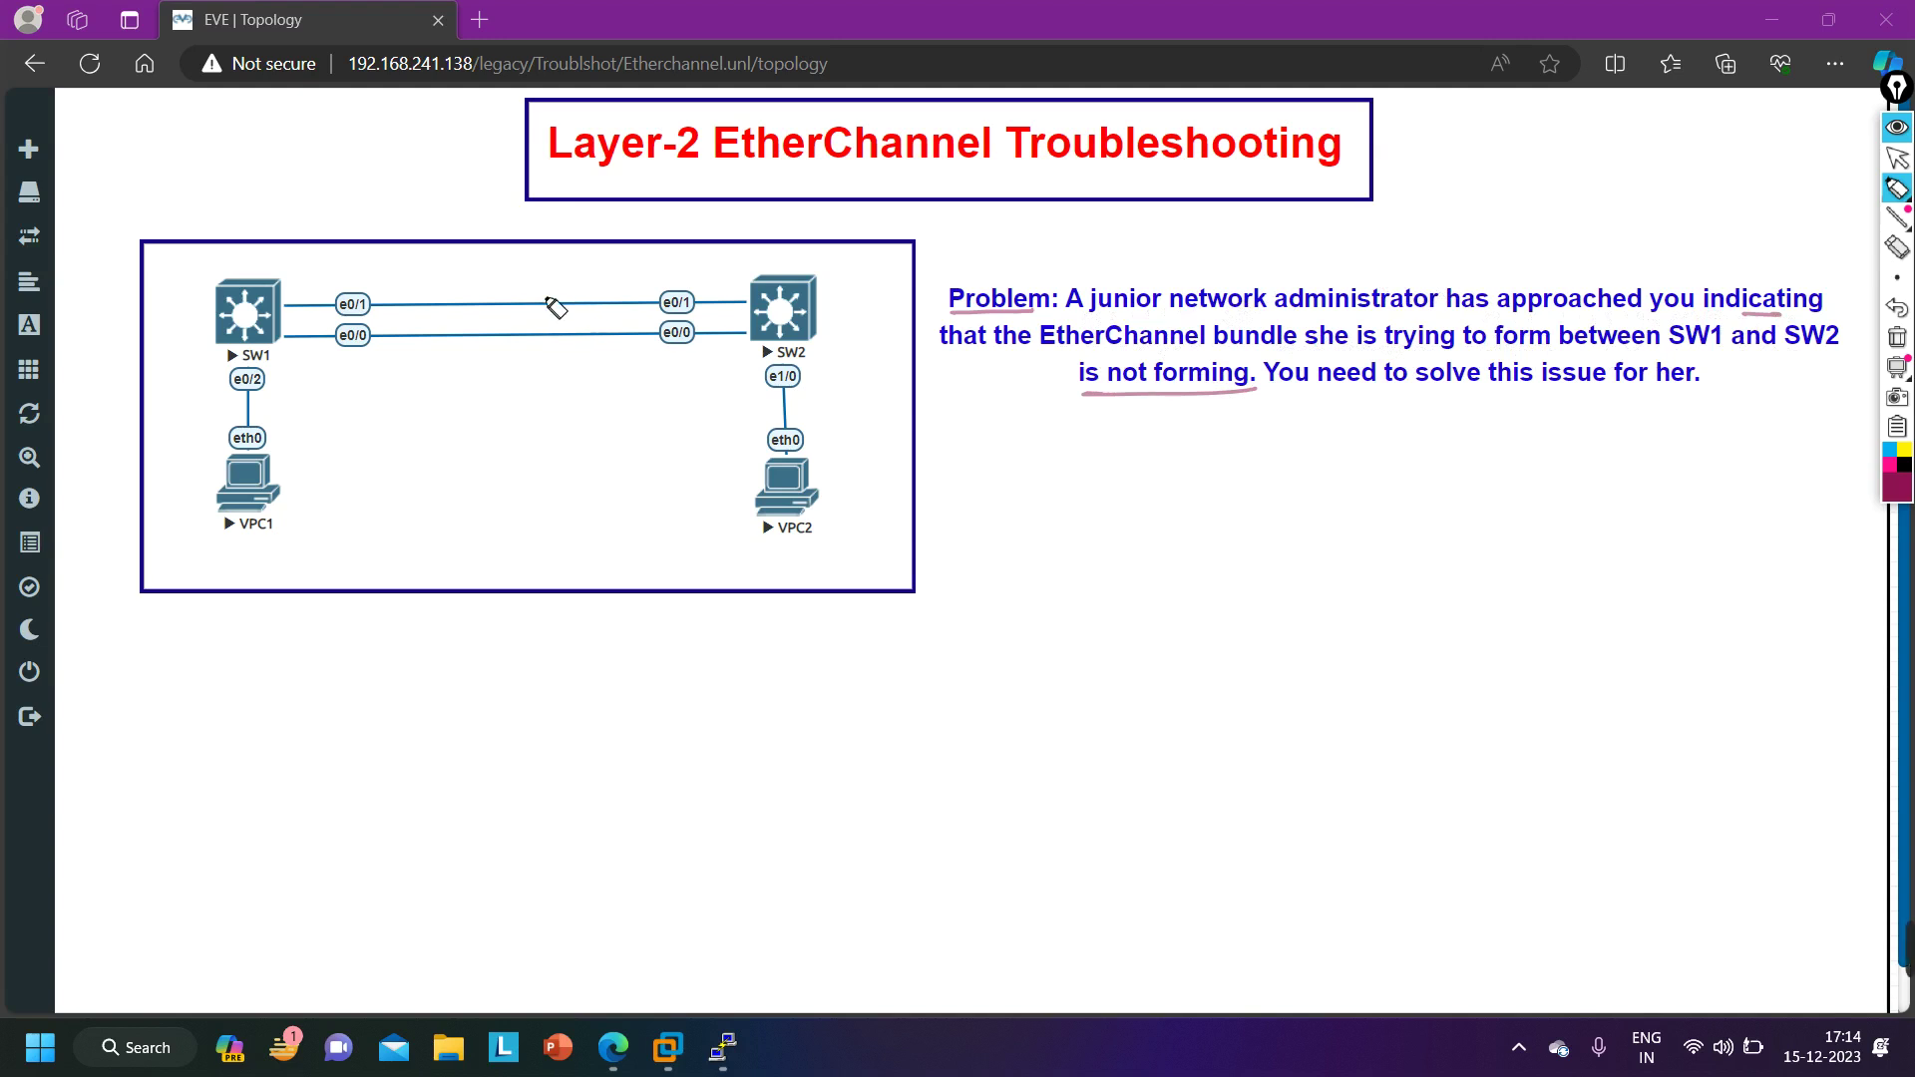
pyautogui.moveTo(526, 289)
pyautogui.mouseDown()
pyautogui.moveTo(576, 339)
pyautogui.moveTo(549, 311)
pyautogui.mouseUp()
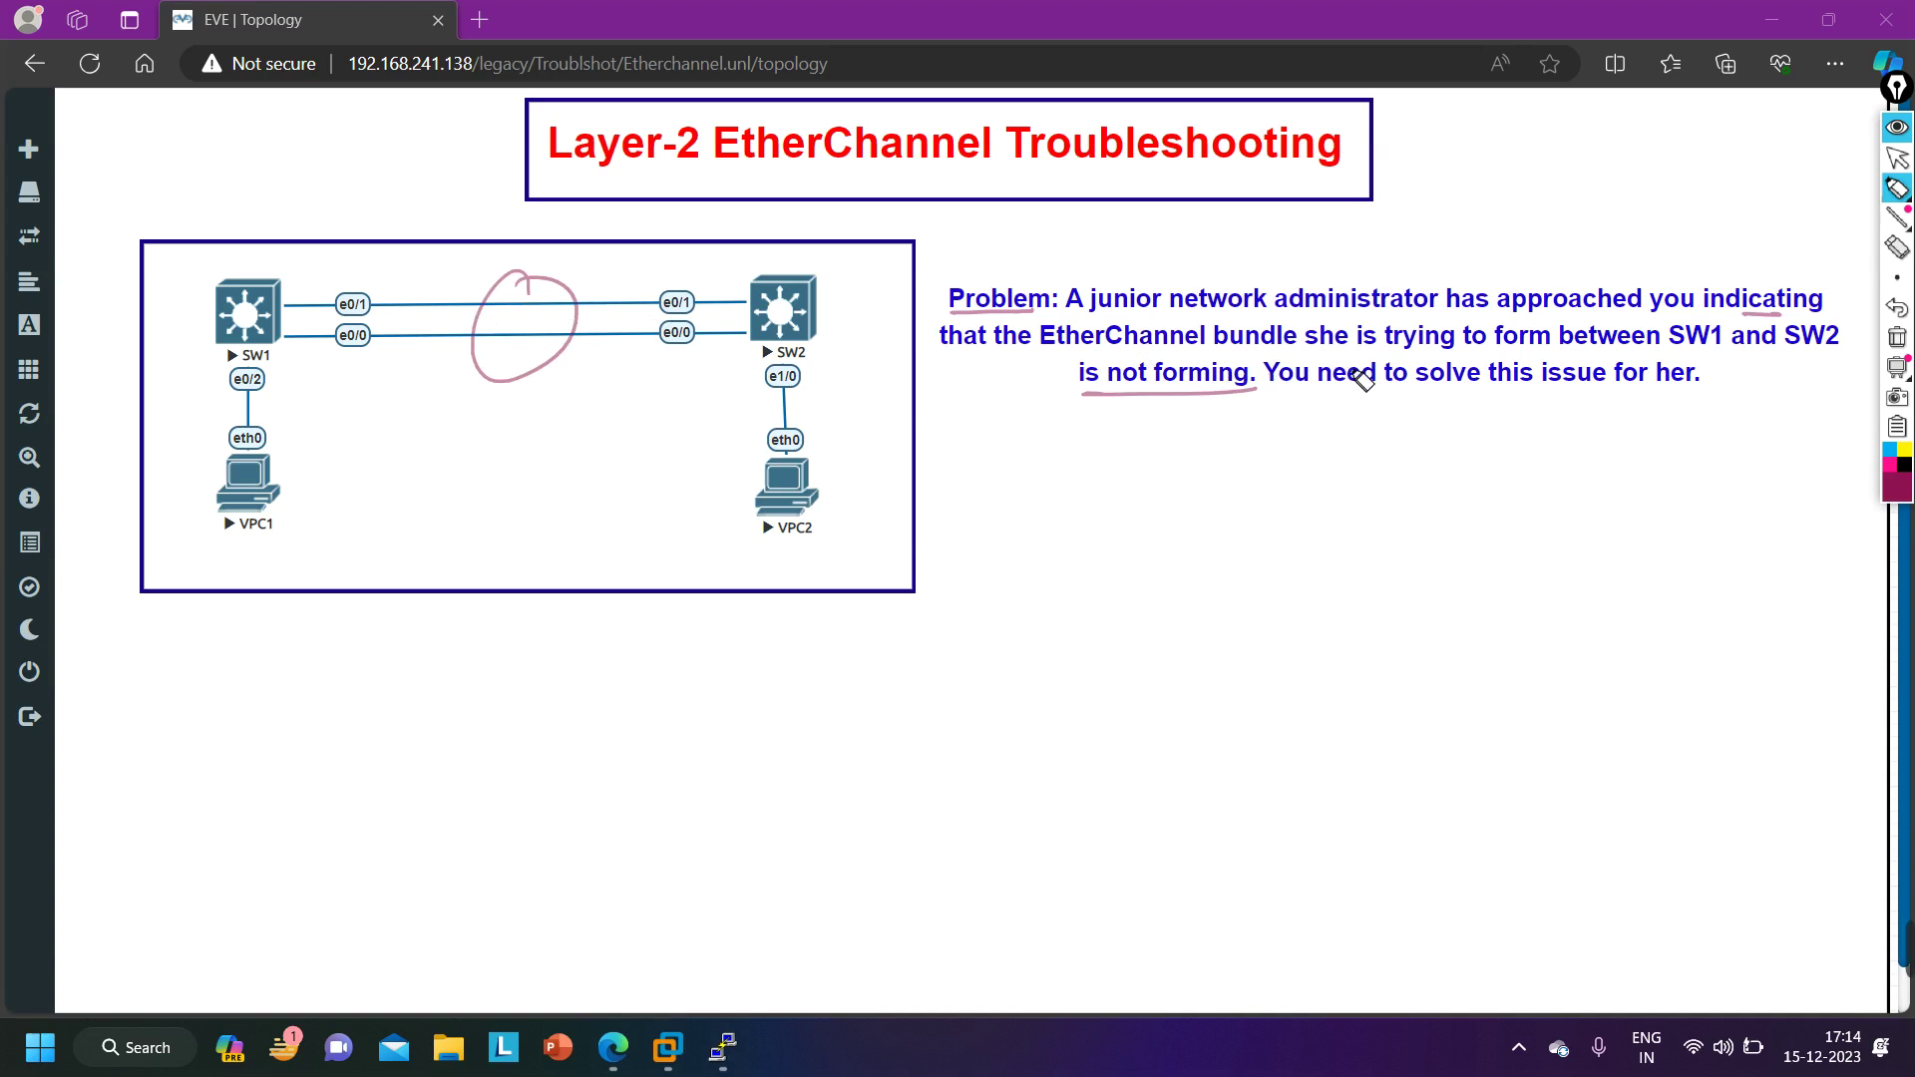
pyautogui.moveTo(1651, 393); pyautogui.dragTo(1699, 395)
# Erase all pen annotations and bring the SW1 PuTTY console to the front.
pyautogui.click(1898, 337)
pyautogui.click(1897, 158)
pyautogui.moveTo(1896, 188)
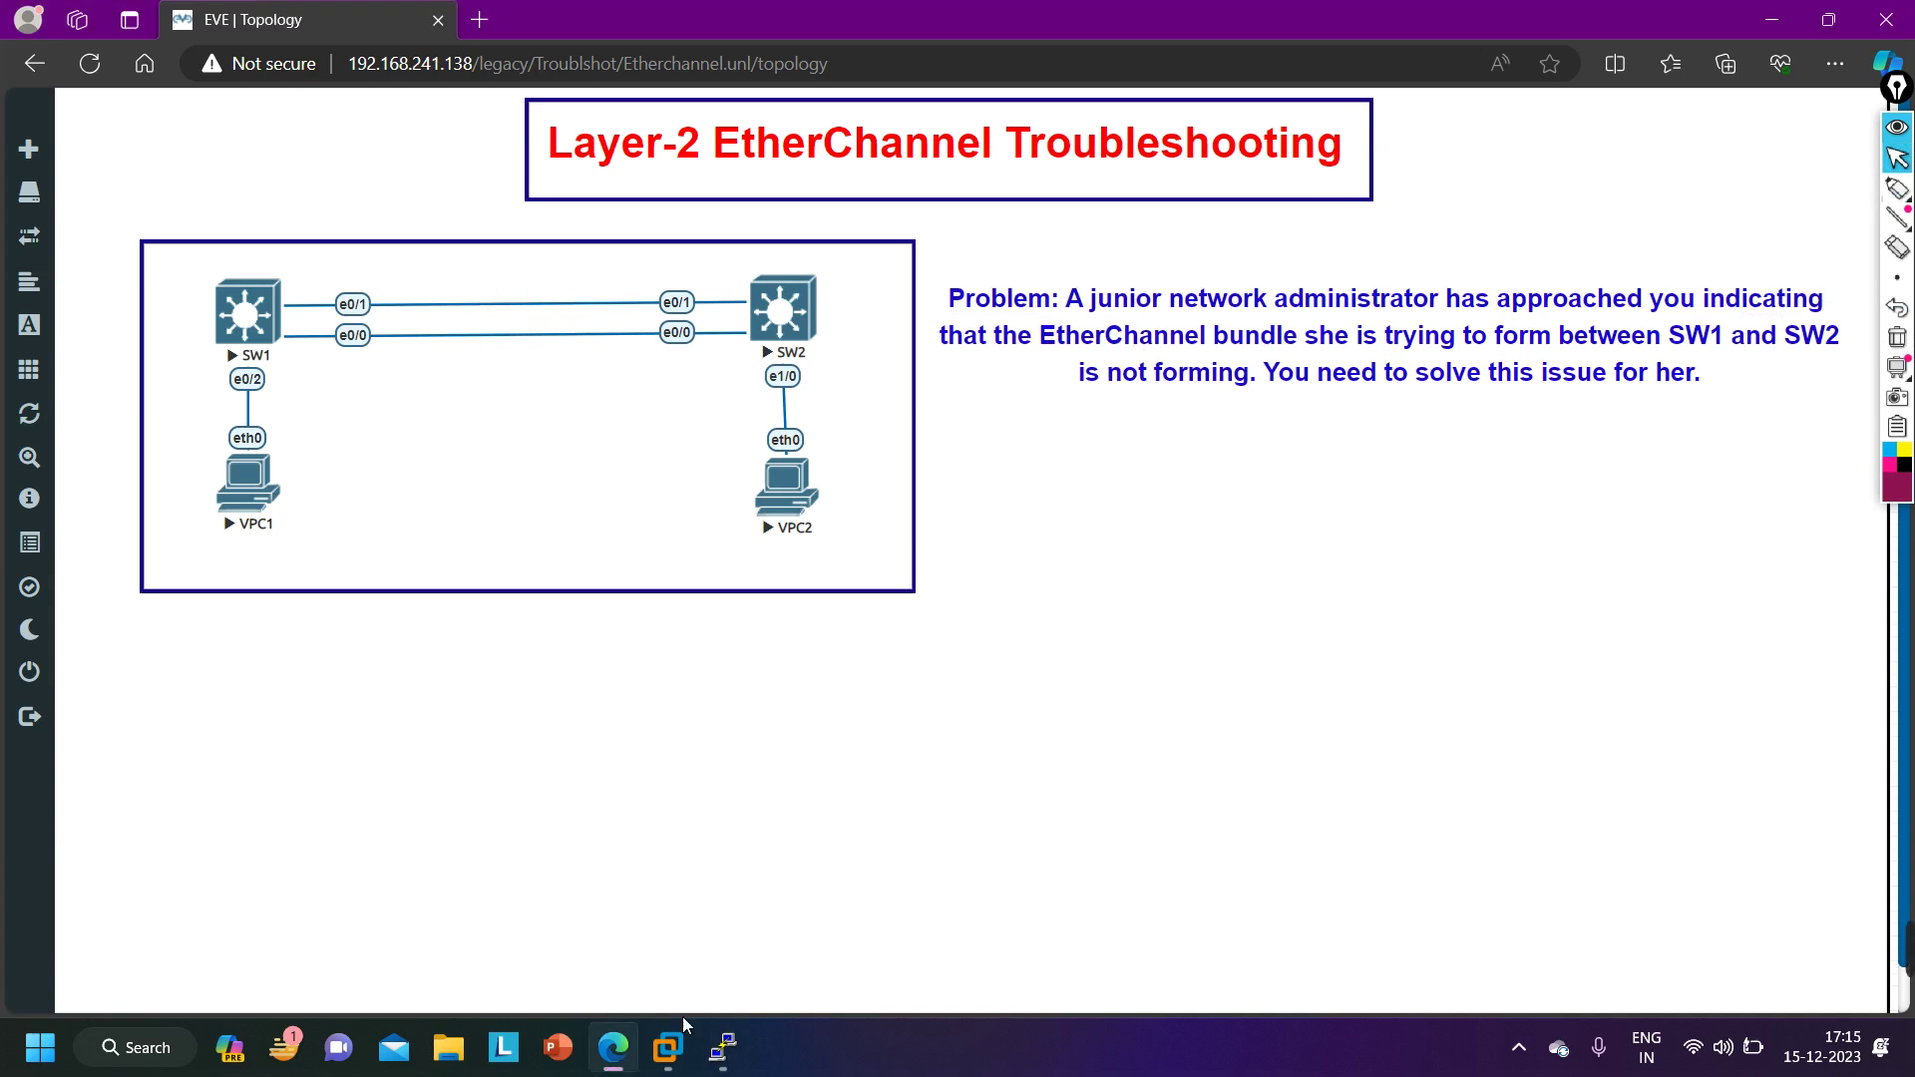
pyautogui.moveTo(723, 1047)
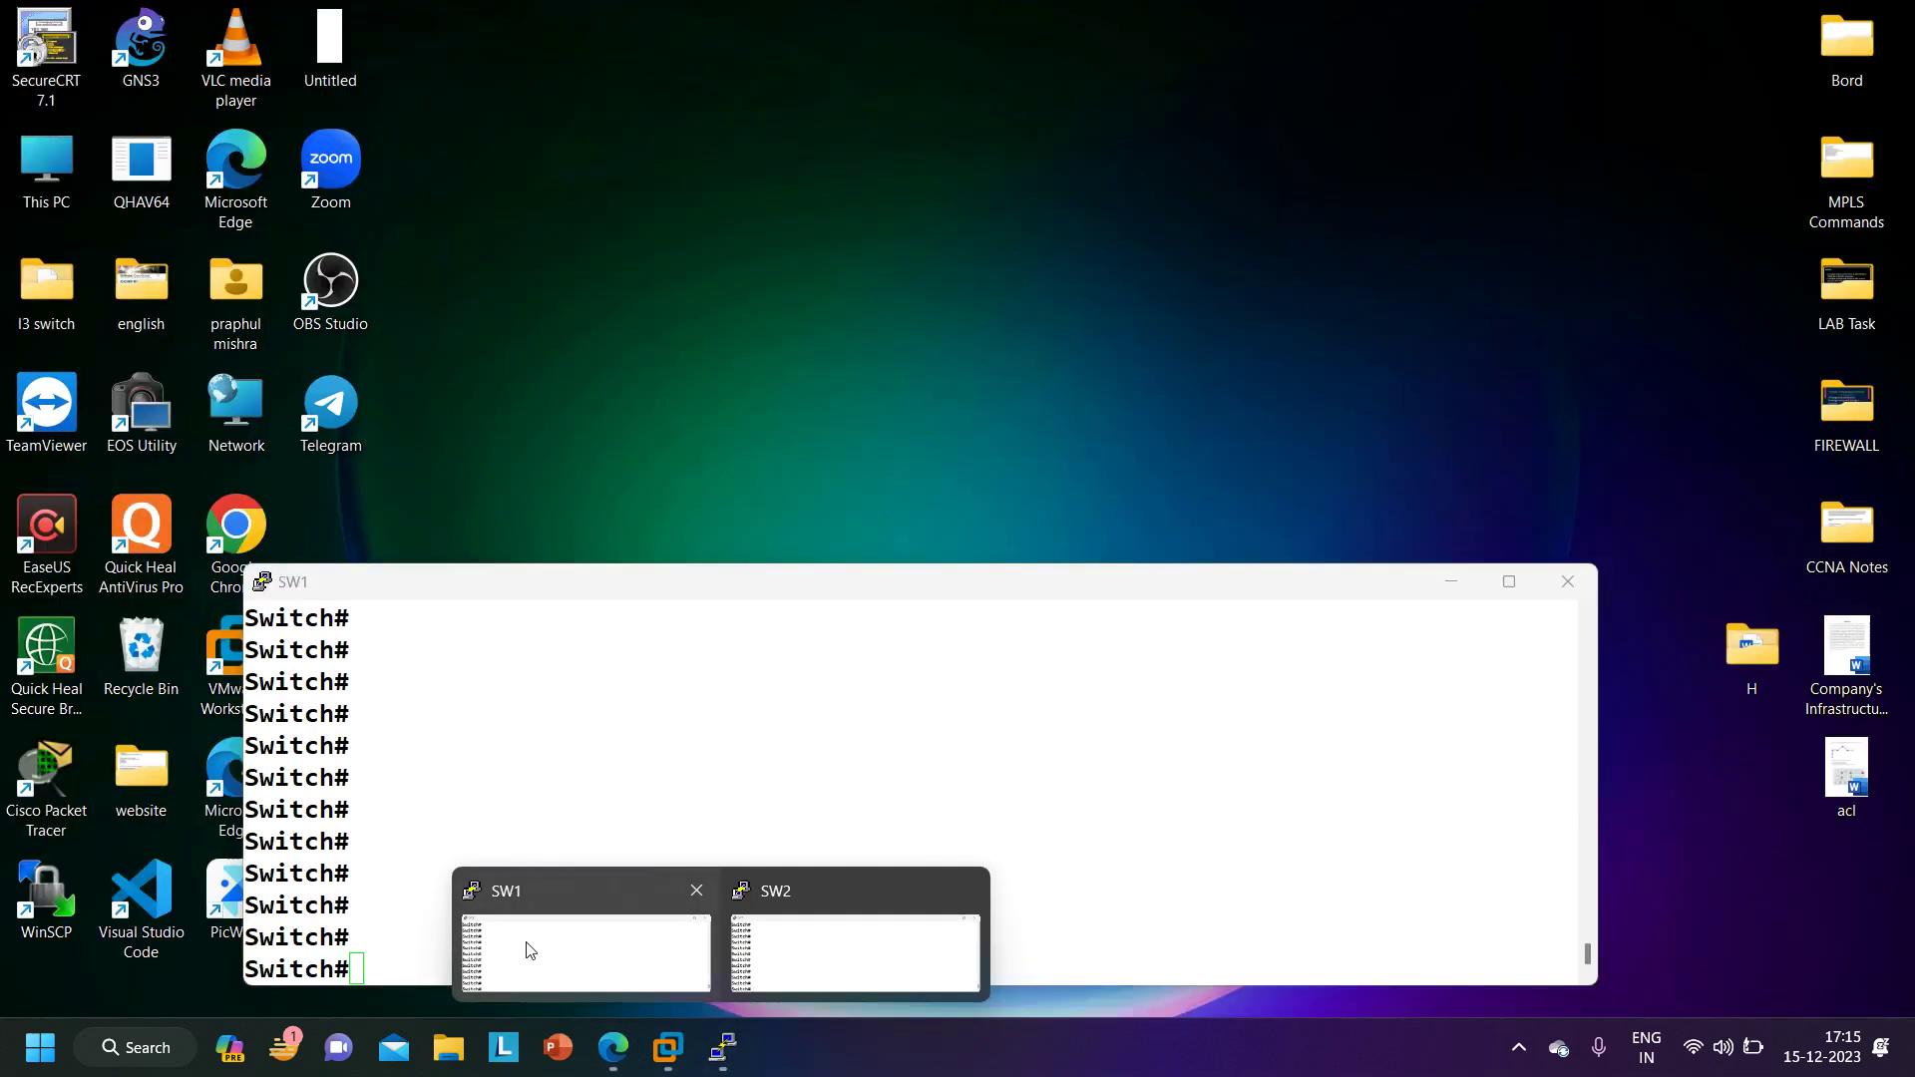
pyautogui.click(529, 951)
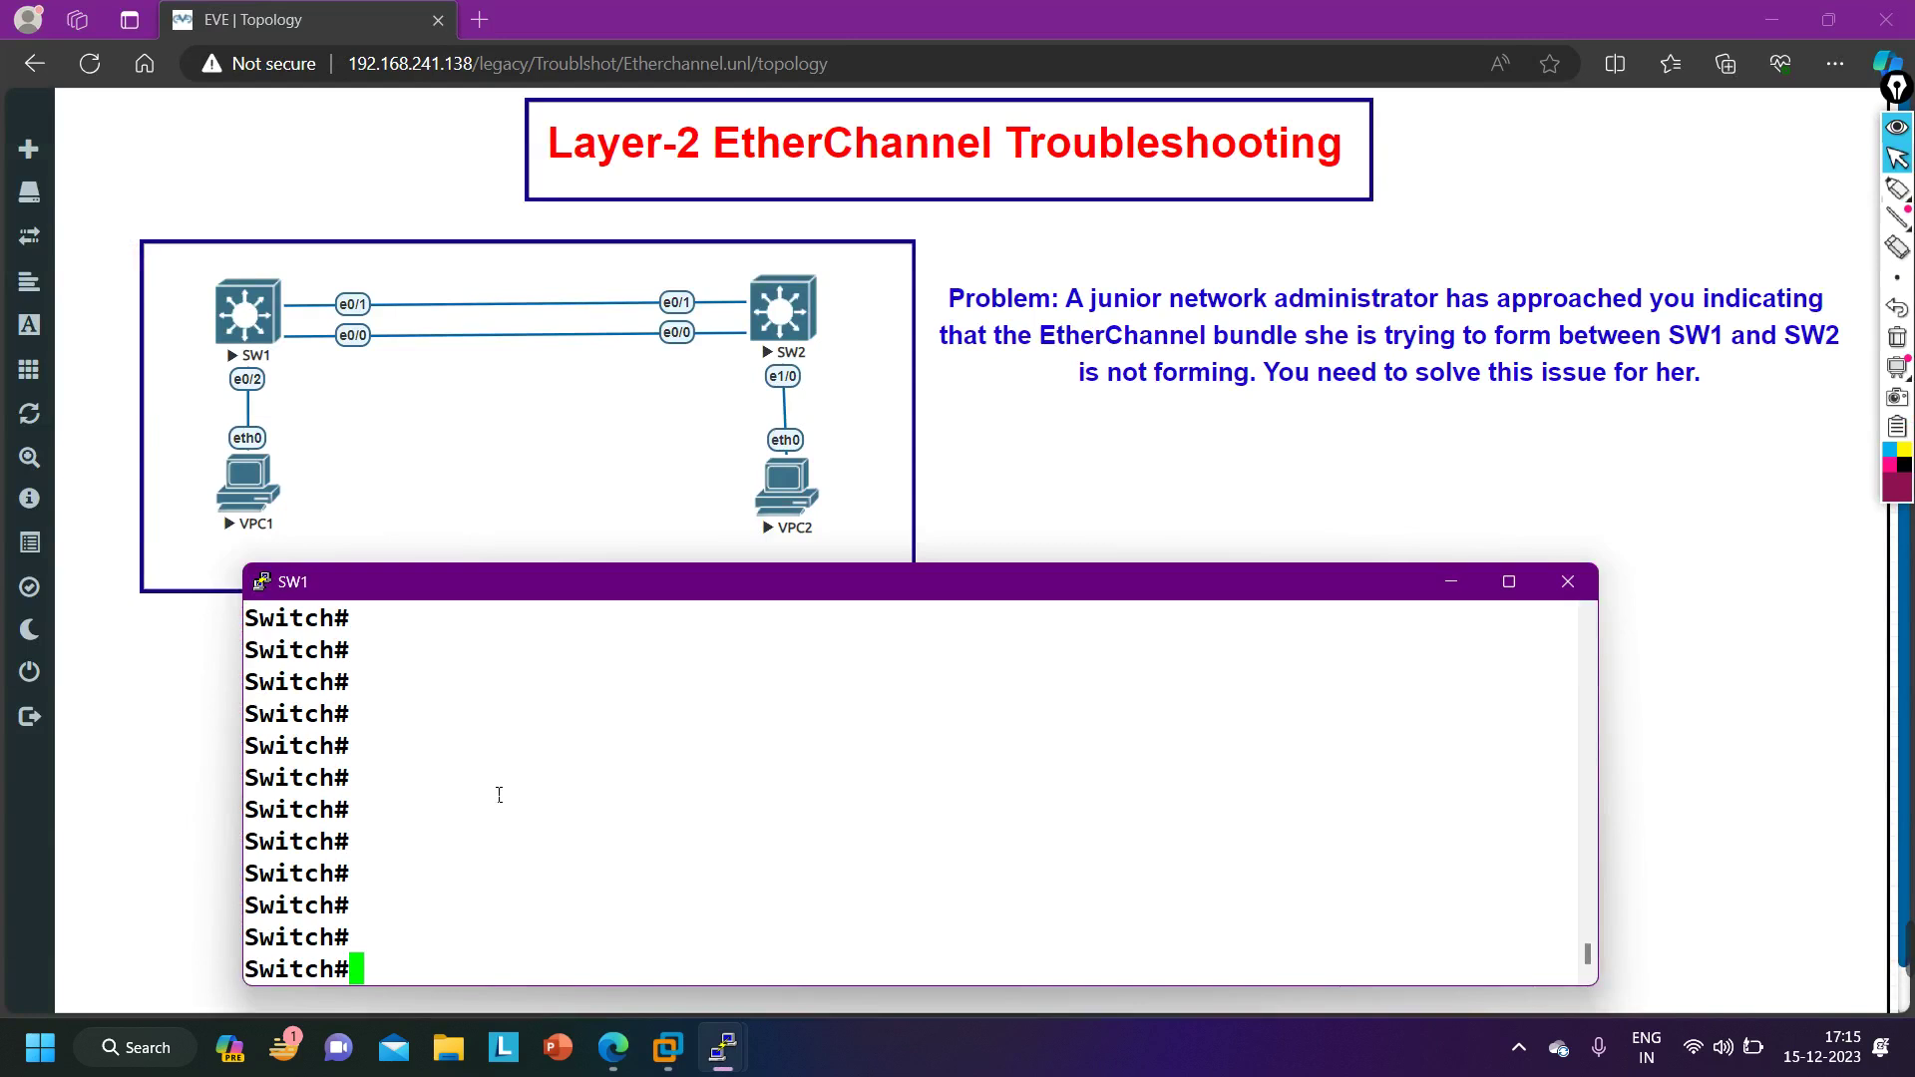
# Run show etherchannel summary on SW1 using tab completion.
pyautogui.write('sh')
pyautogui.press('Tab')
pyautogui.write('et')
pyautogui.press('Tab')
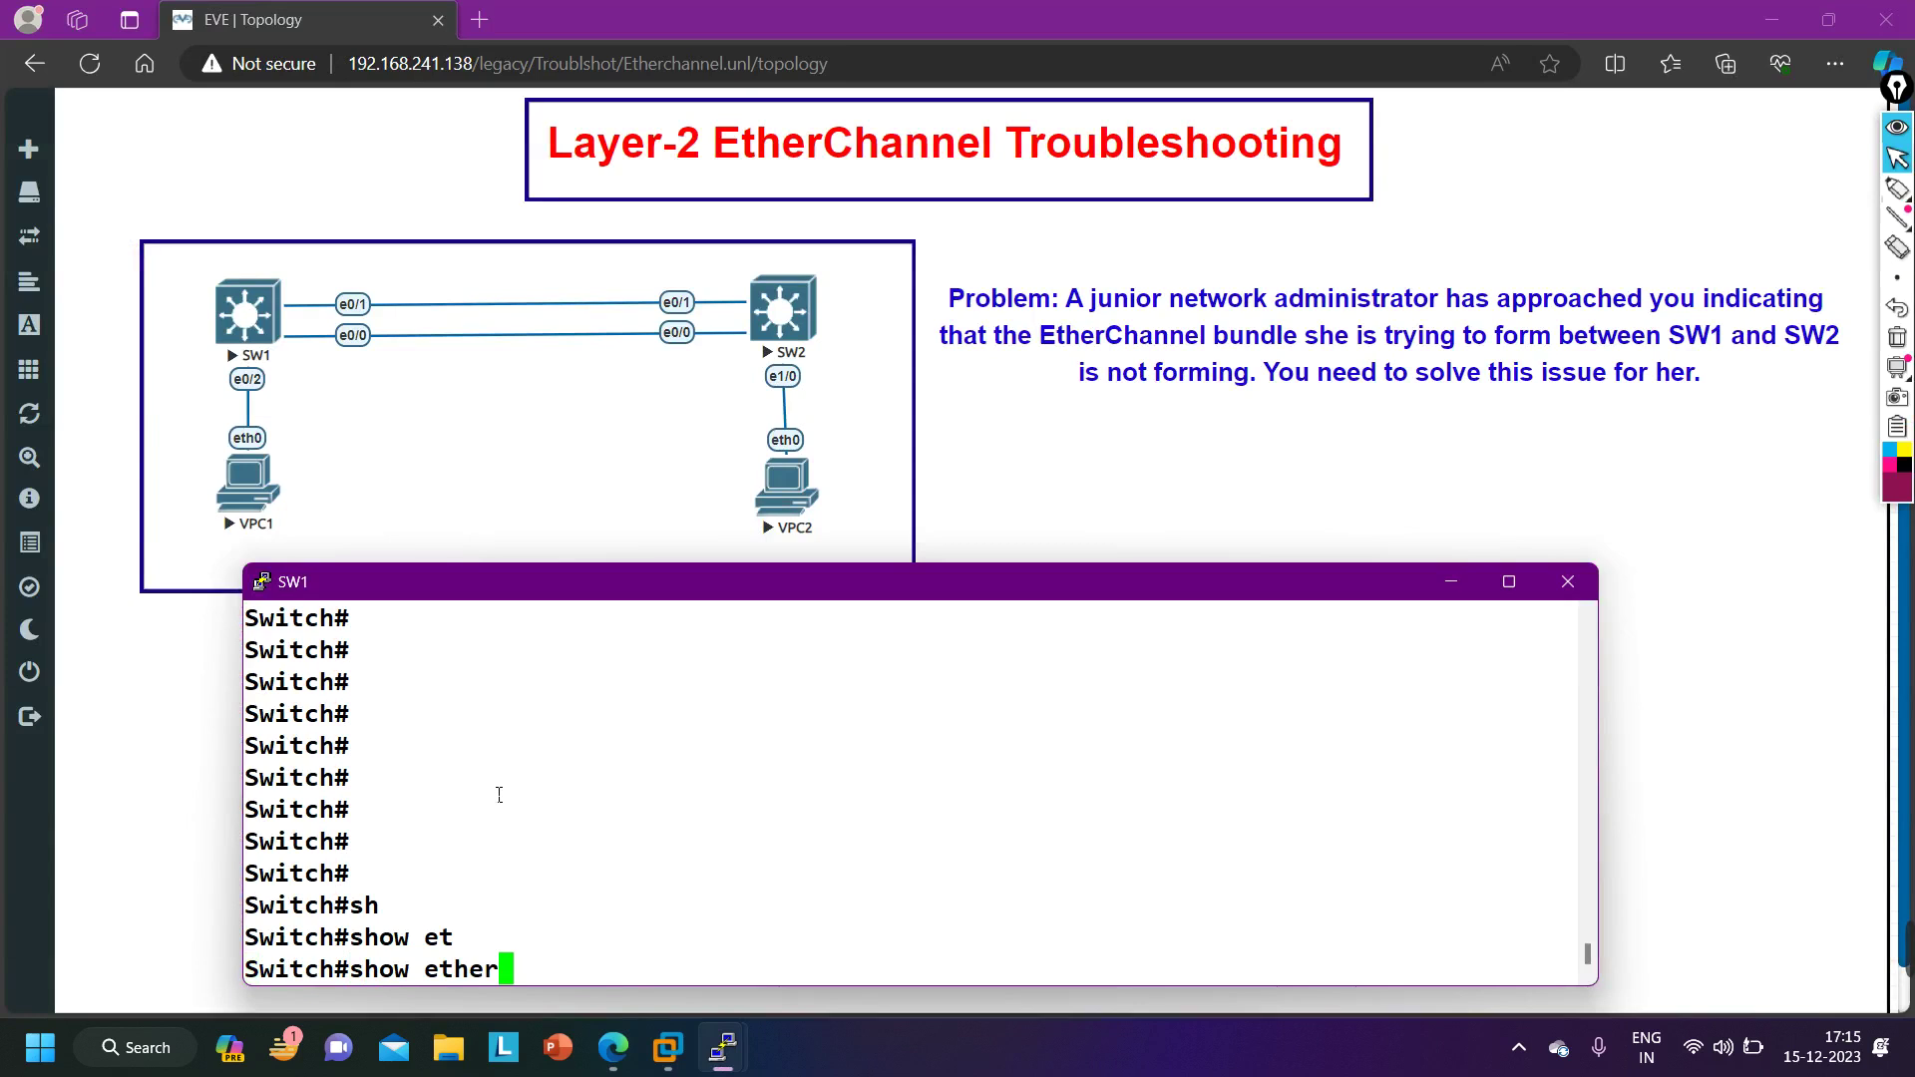
pyautogui.write('c')
pyautogui.press('Tab')
pyautogui.write('su')
pyautogui.press('Tab')
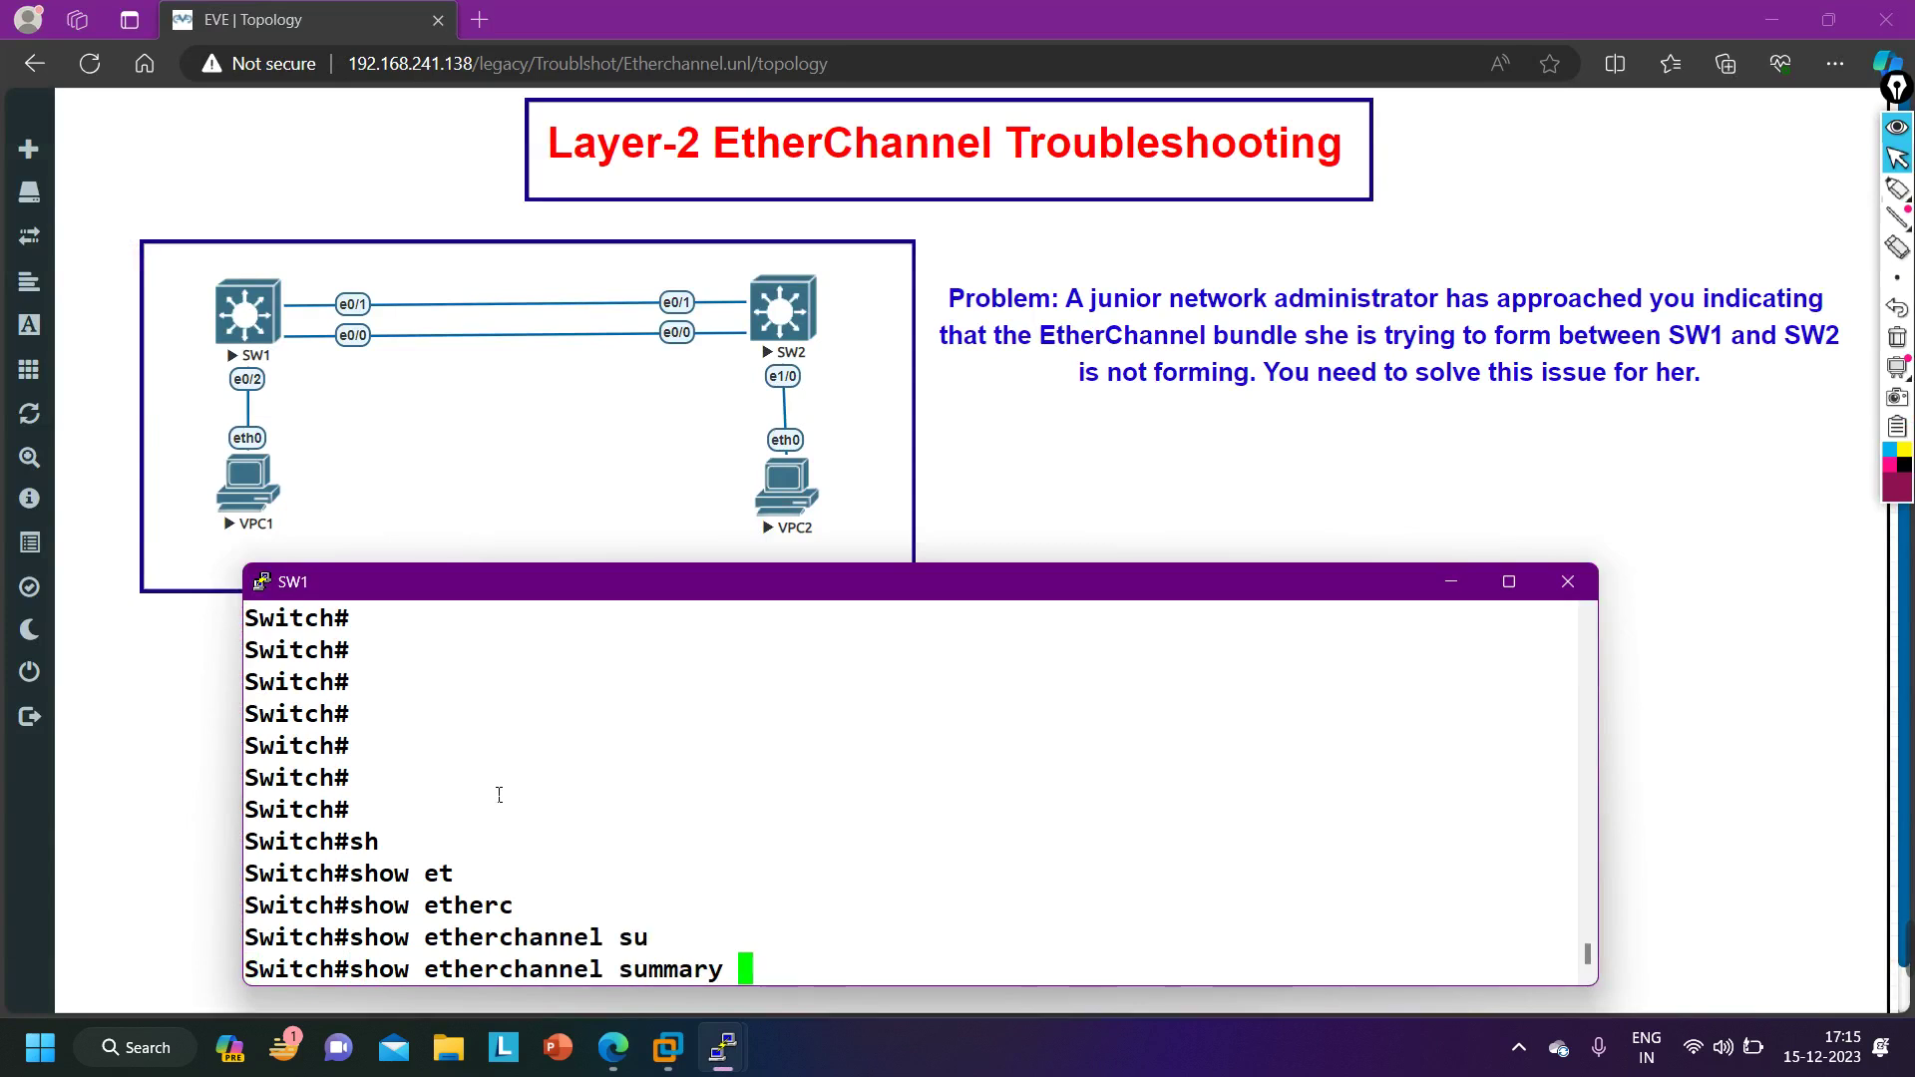
pyautogui.press('Return')
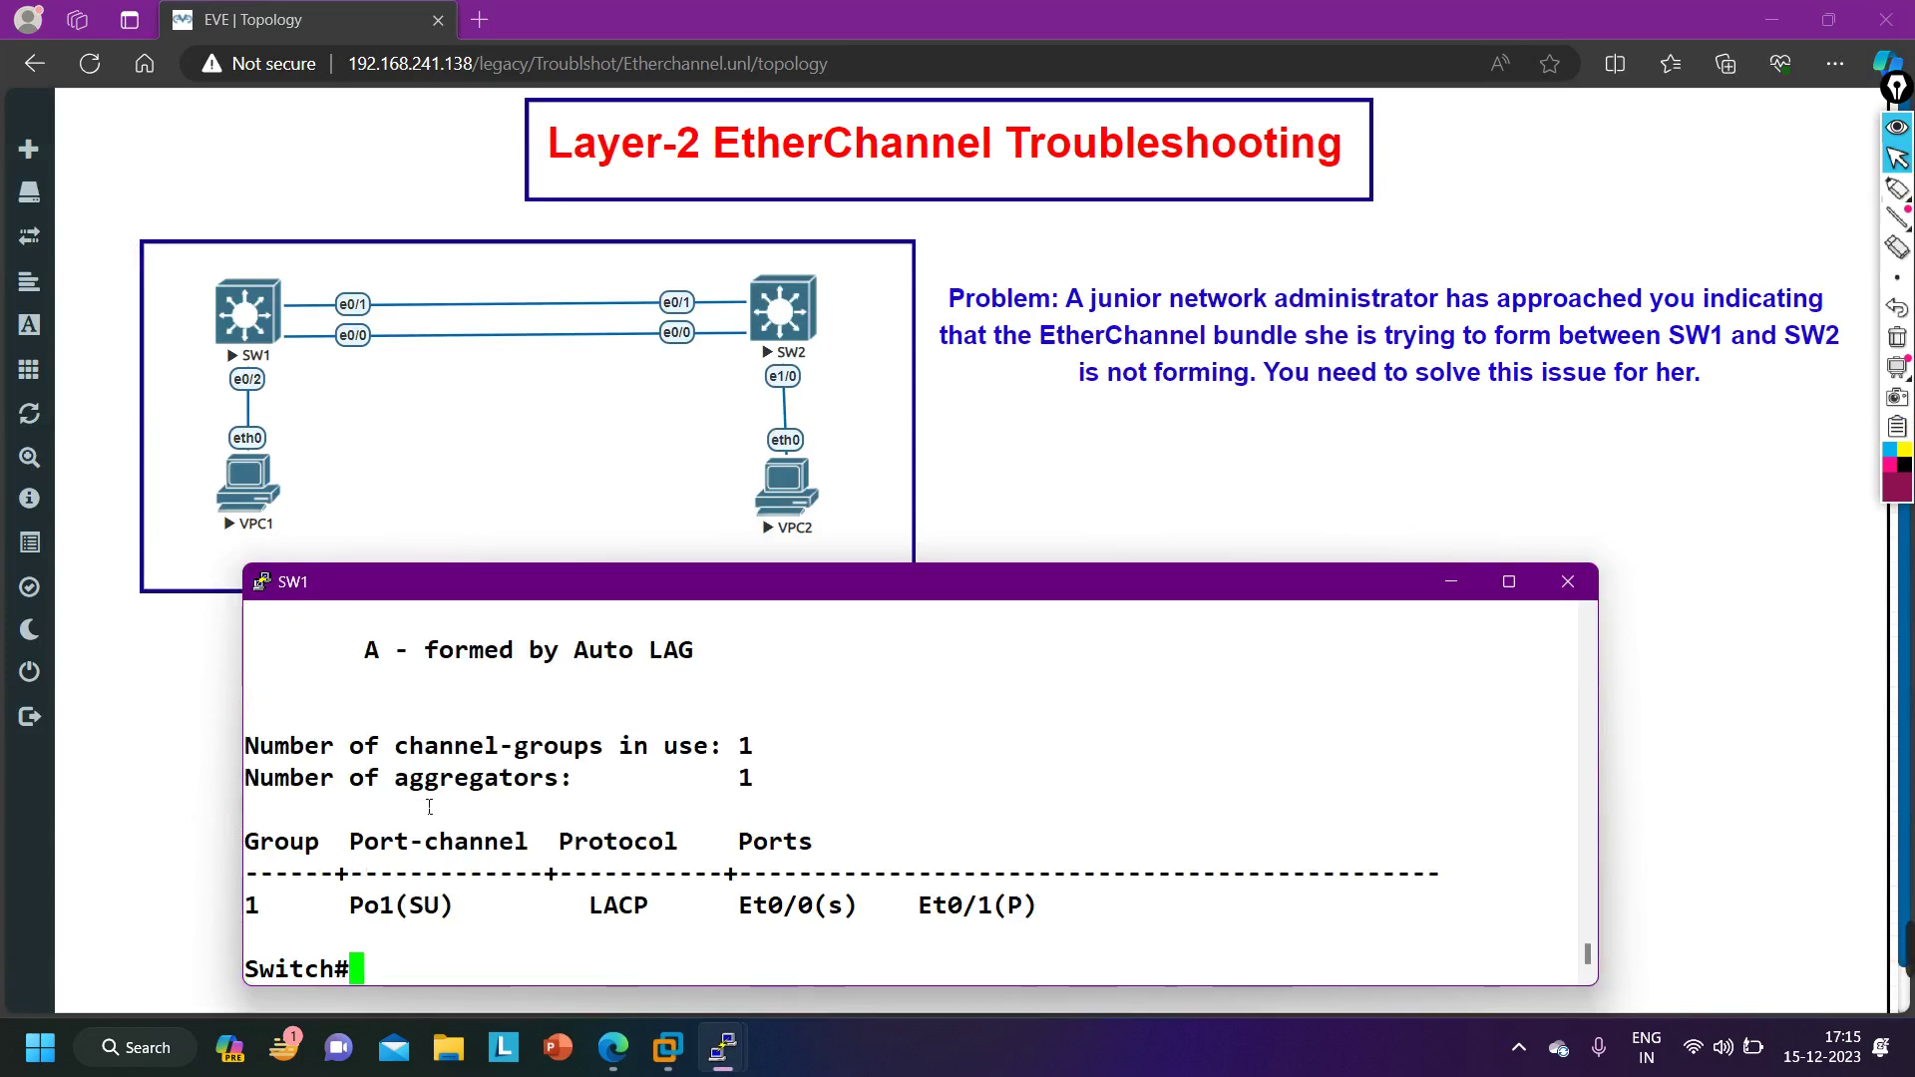
# Highlight Et0/0(s), the 's - suspended' and 'S - Layer2' legend entries, and Po1's SU flags.
pyautogui.moveTo(726, 909); pyautogui.dragTo(854, 924)
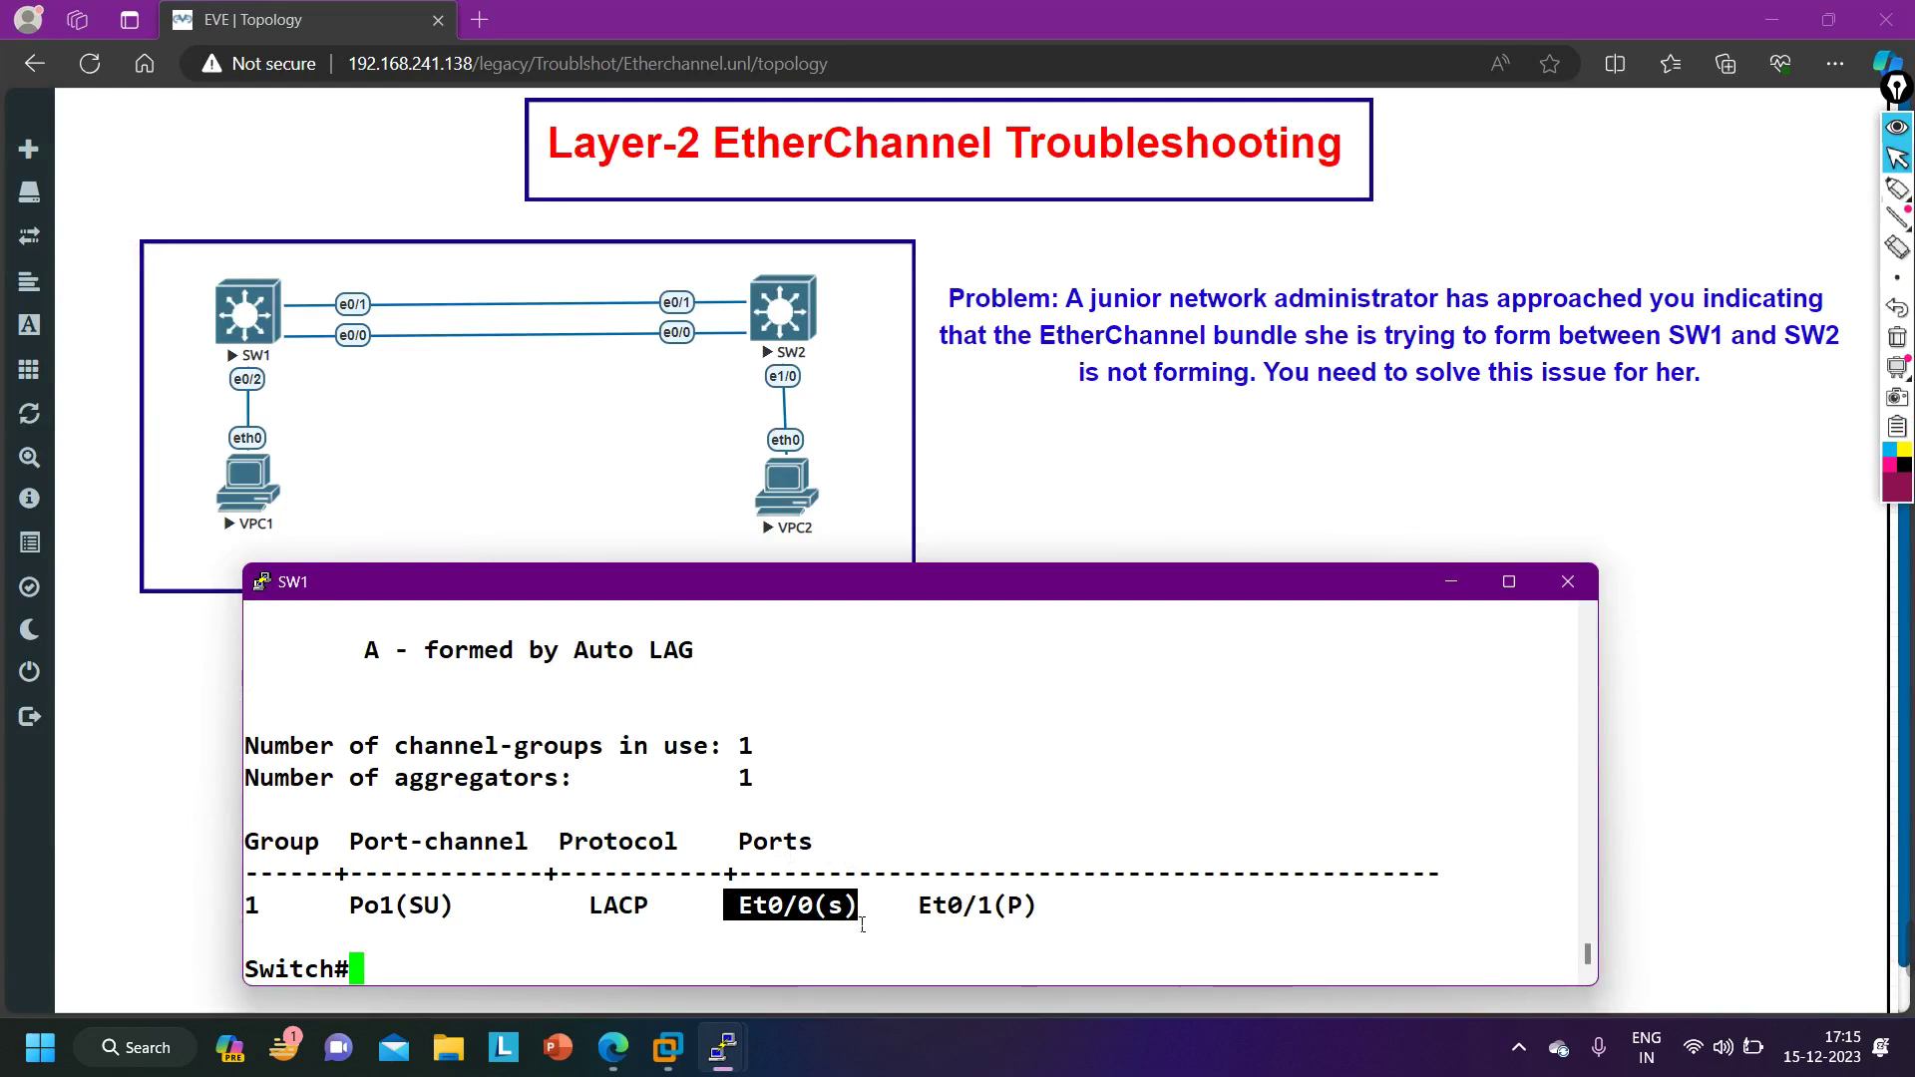
pyautogui.scroll(4, 740, 850)
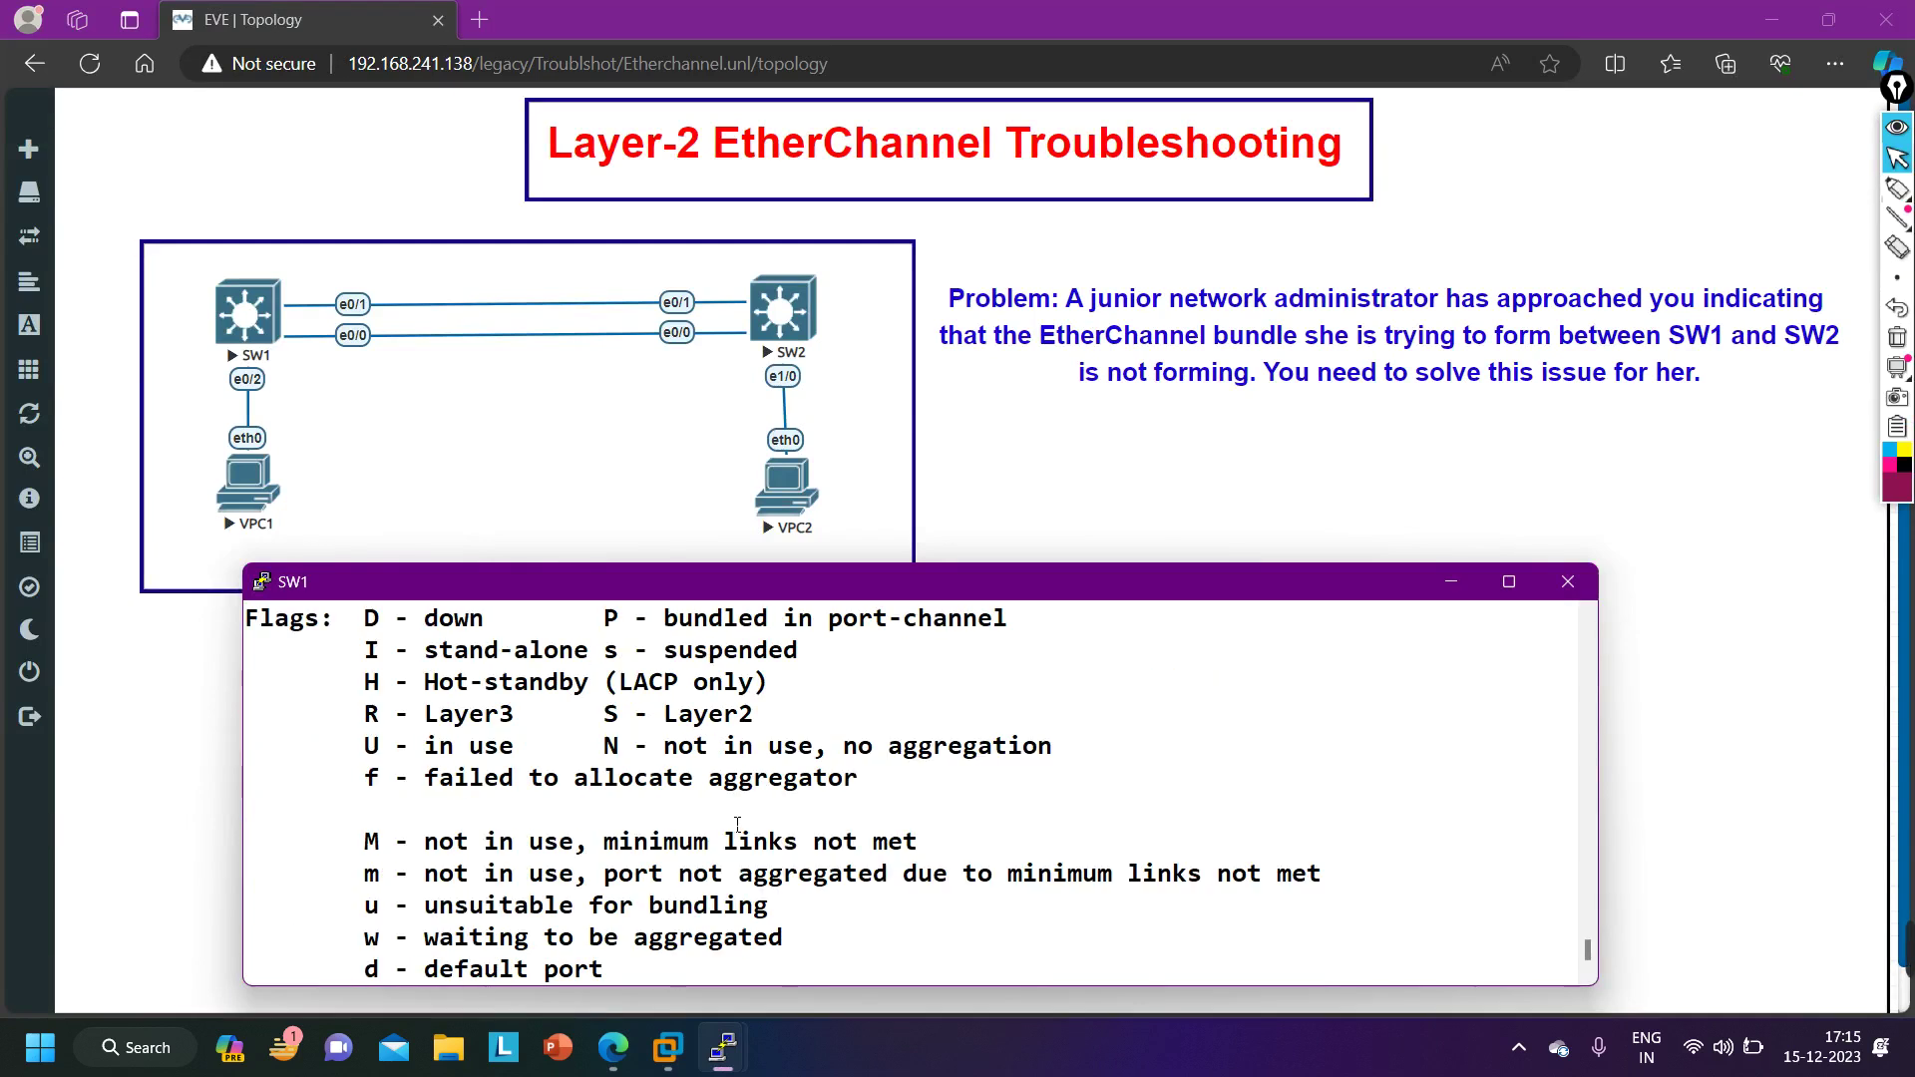
pyautogui.moveTo(605, 653); pyautogui.dragTo(802, 656)
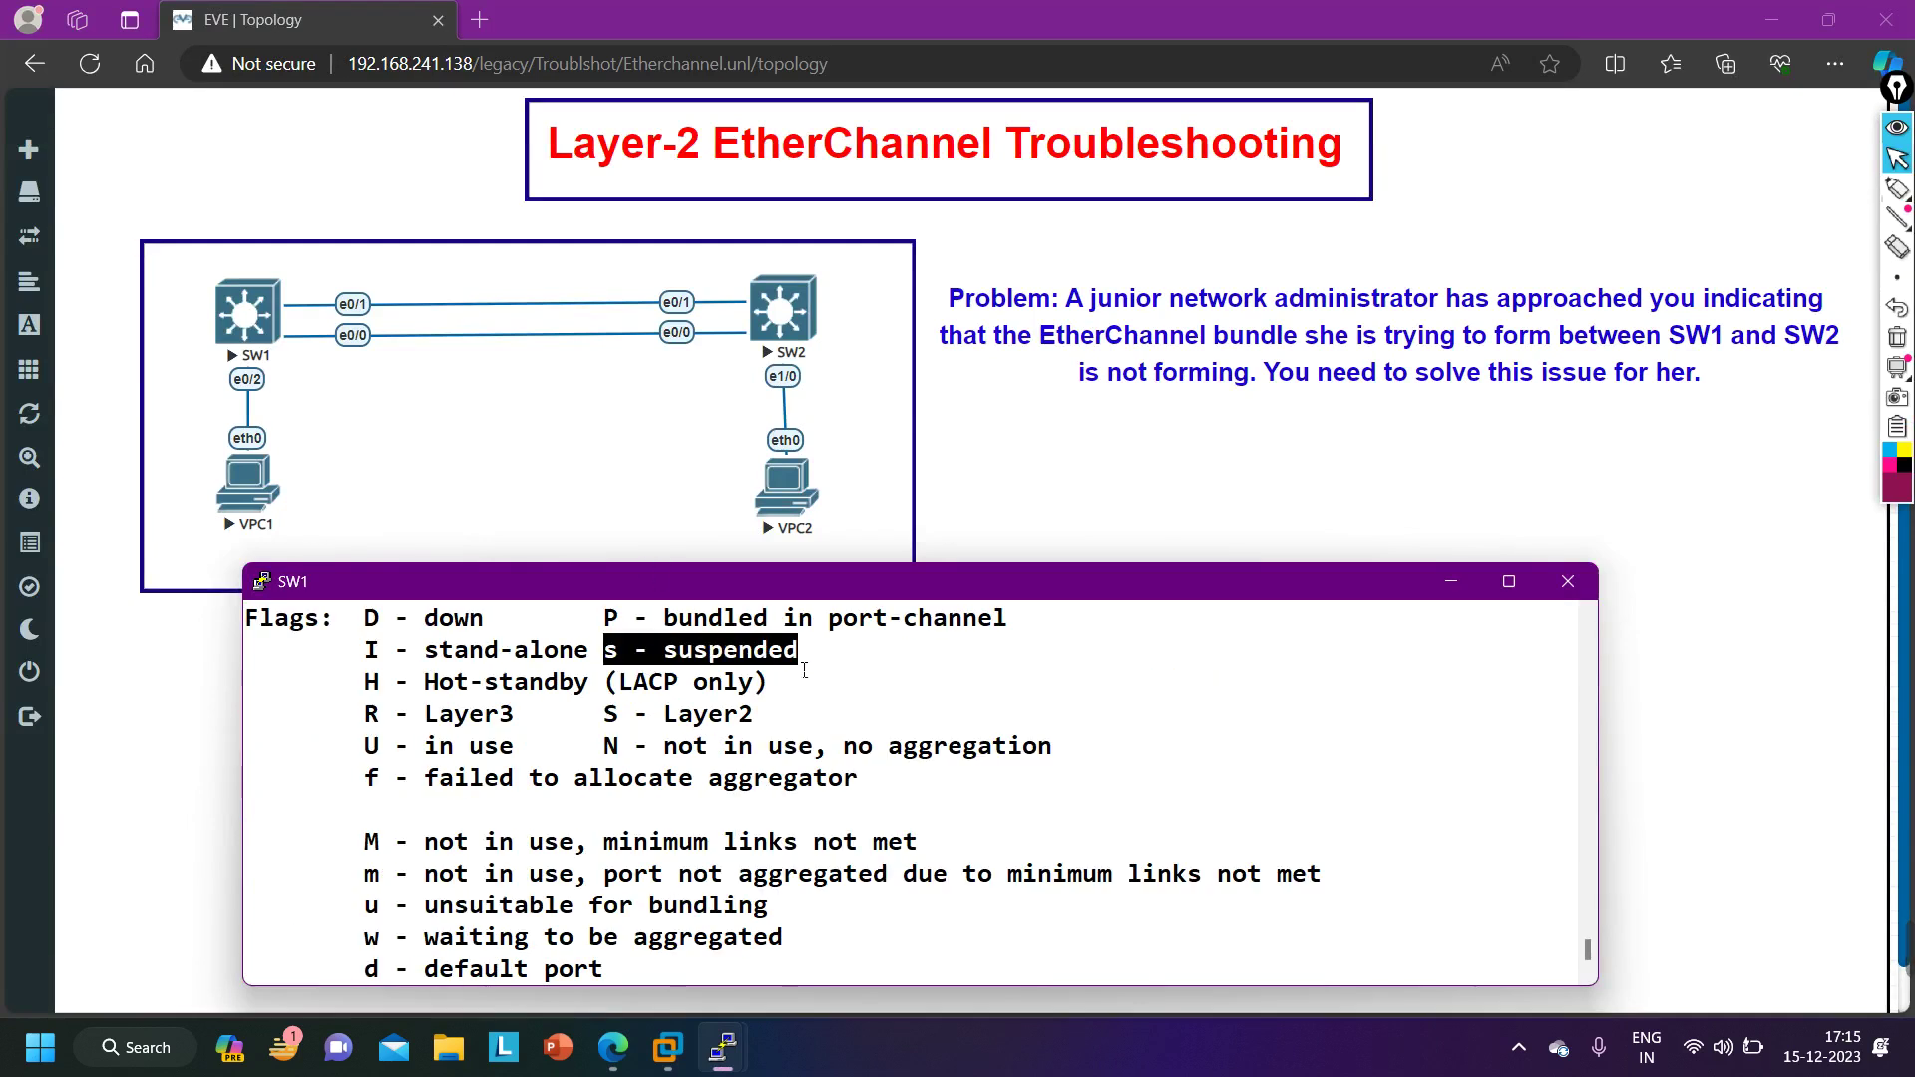
pyautogui.moveTo(593, 714); pyautogui.dragTo(810, 729)
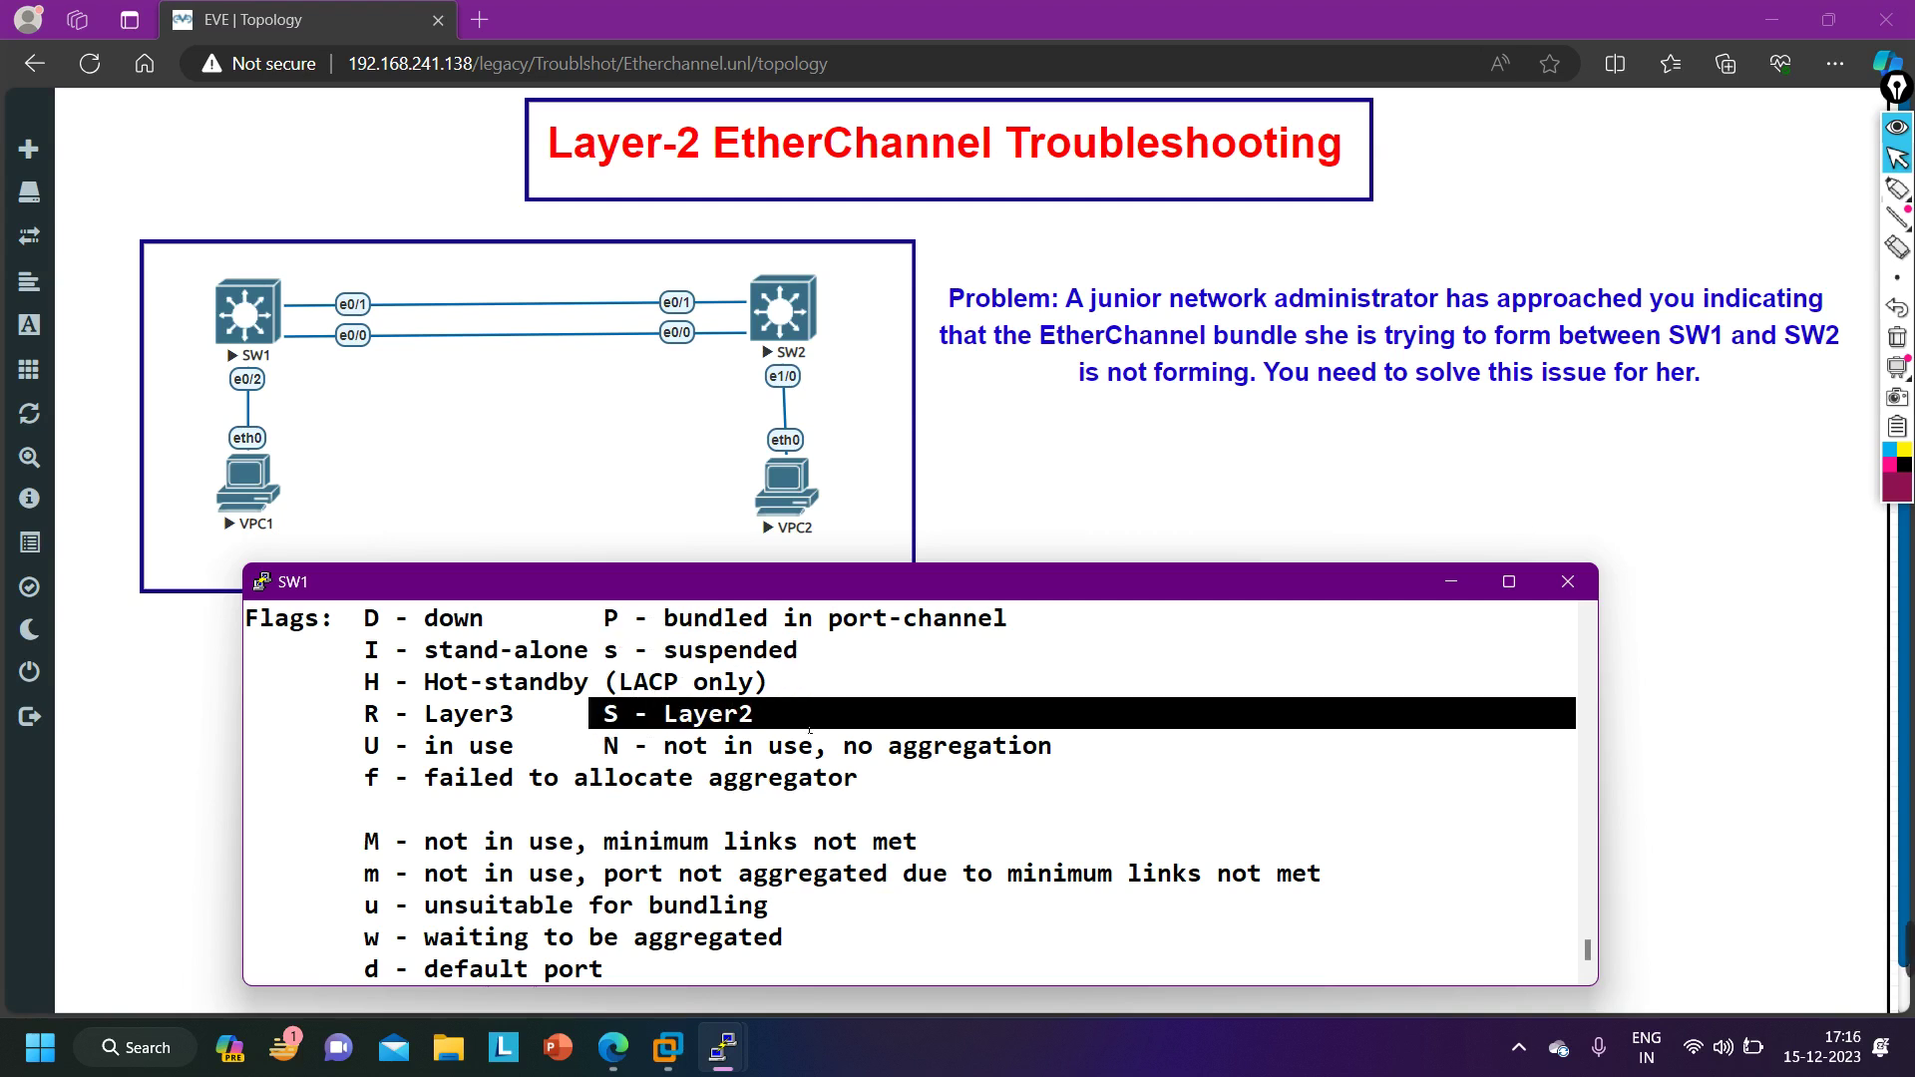
pyautogui.scroll(-3, 788, 743)
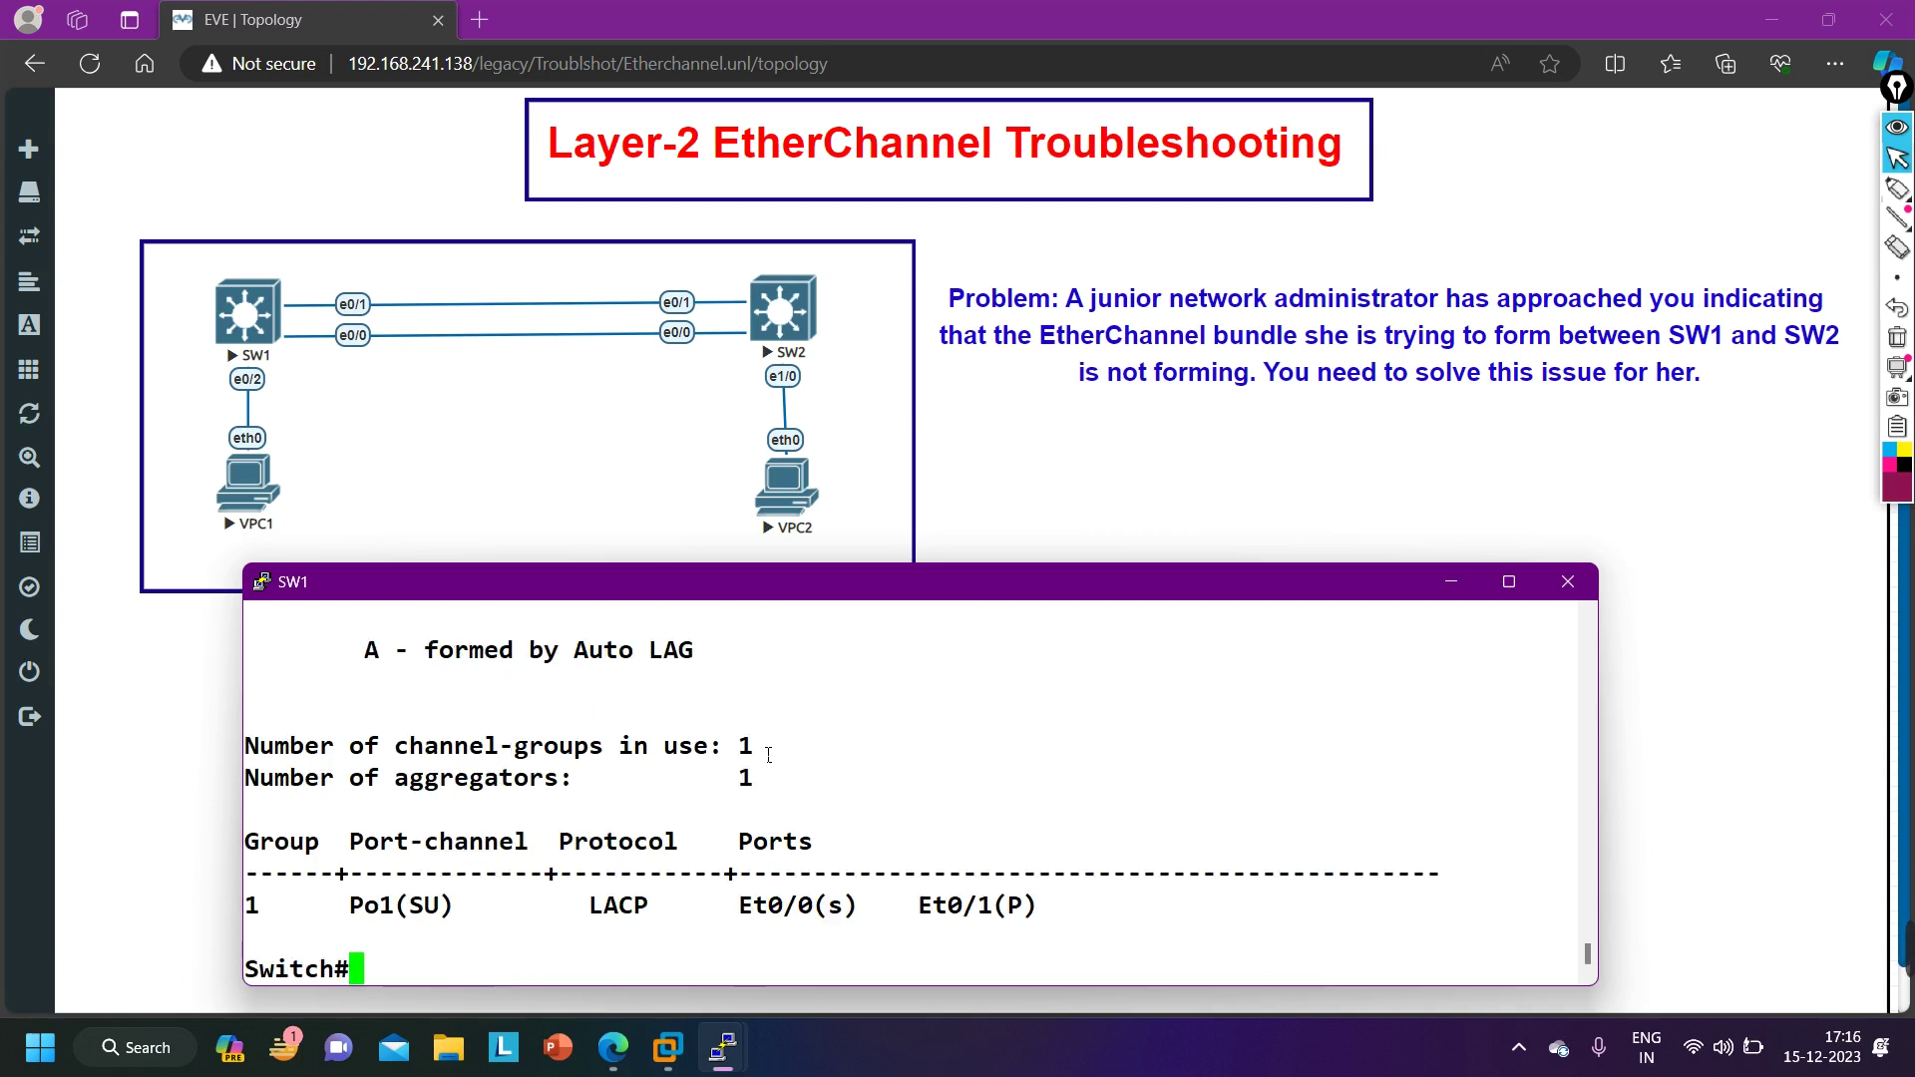
pyautogui.doubleClick(427, 913)
pyautogui.moveTo(725, 910); pyautogui.dragTo(854, 920)
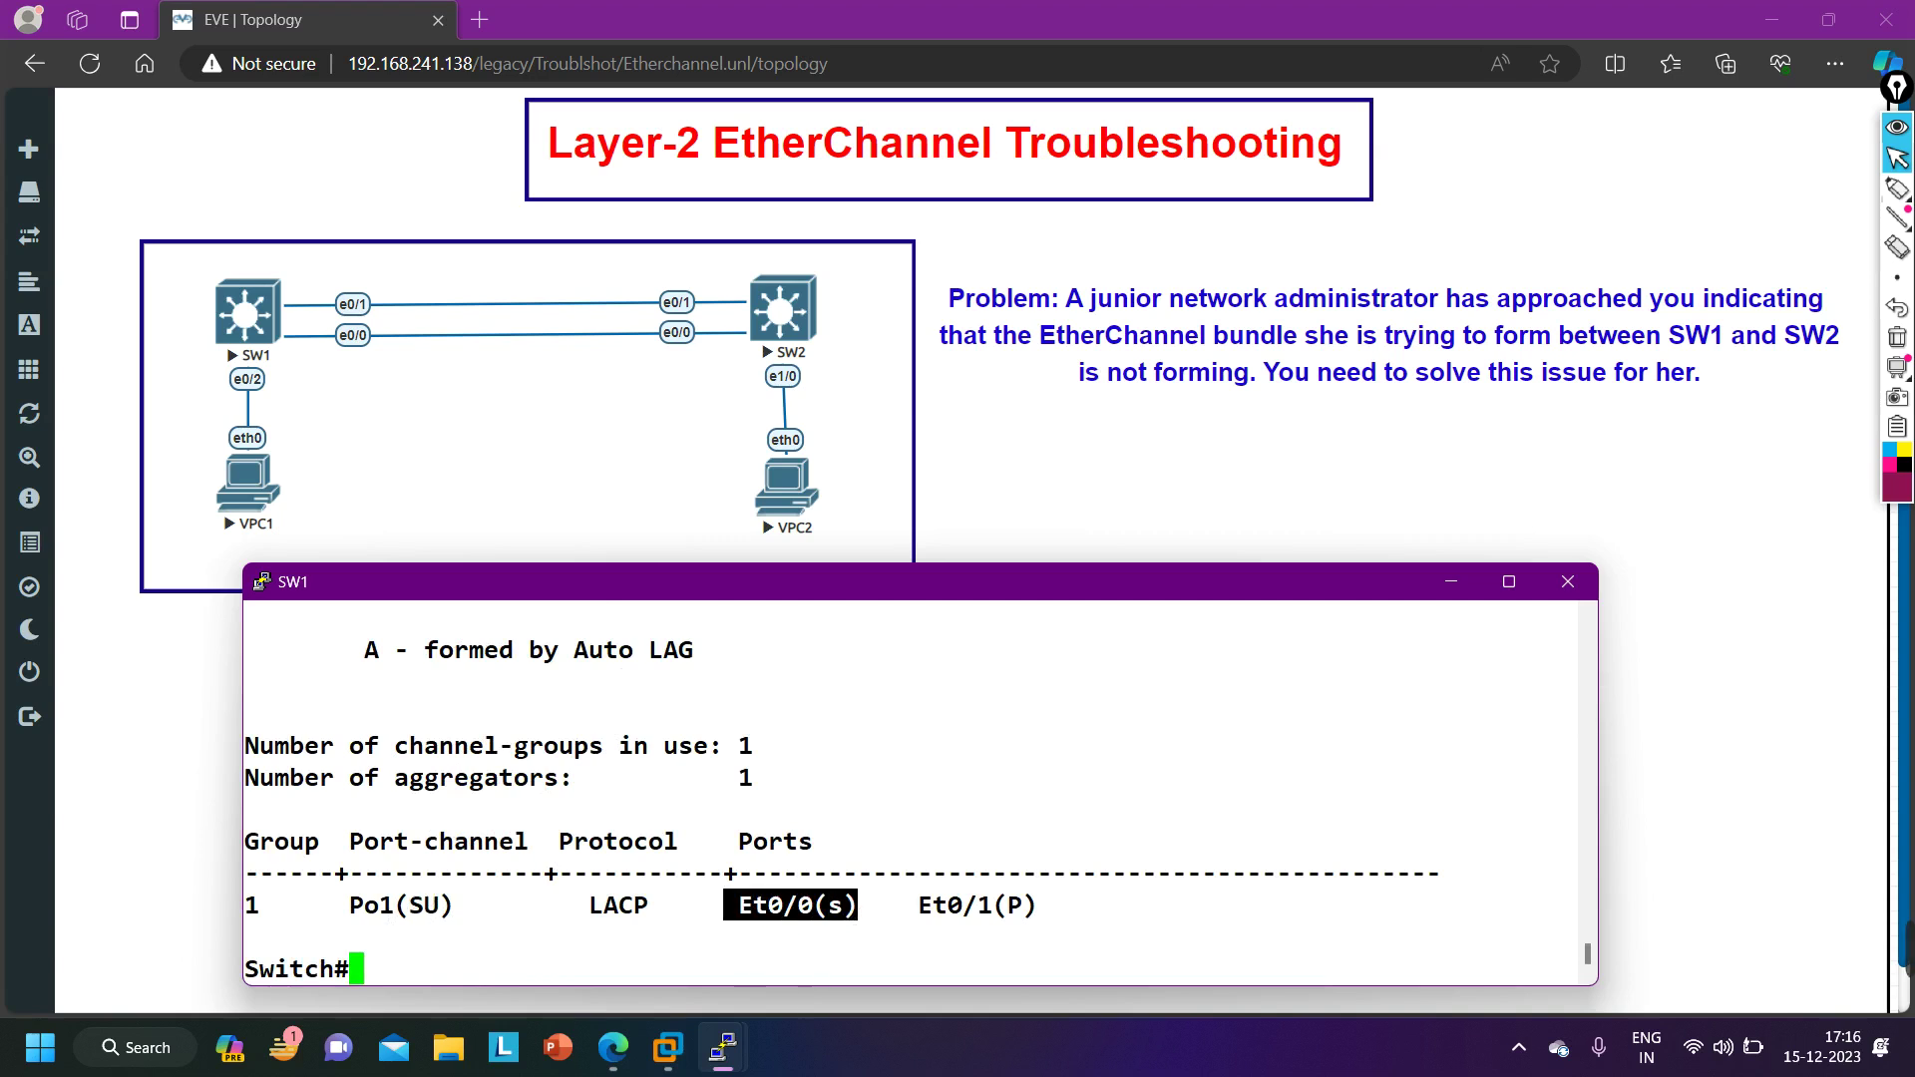
# Switch to the SW2 console and run show etherchannel summary.
pyautogui.moveTo(722, 1047)
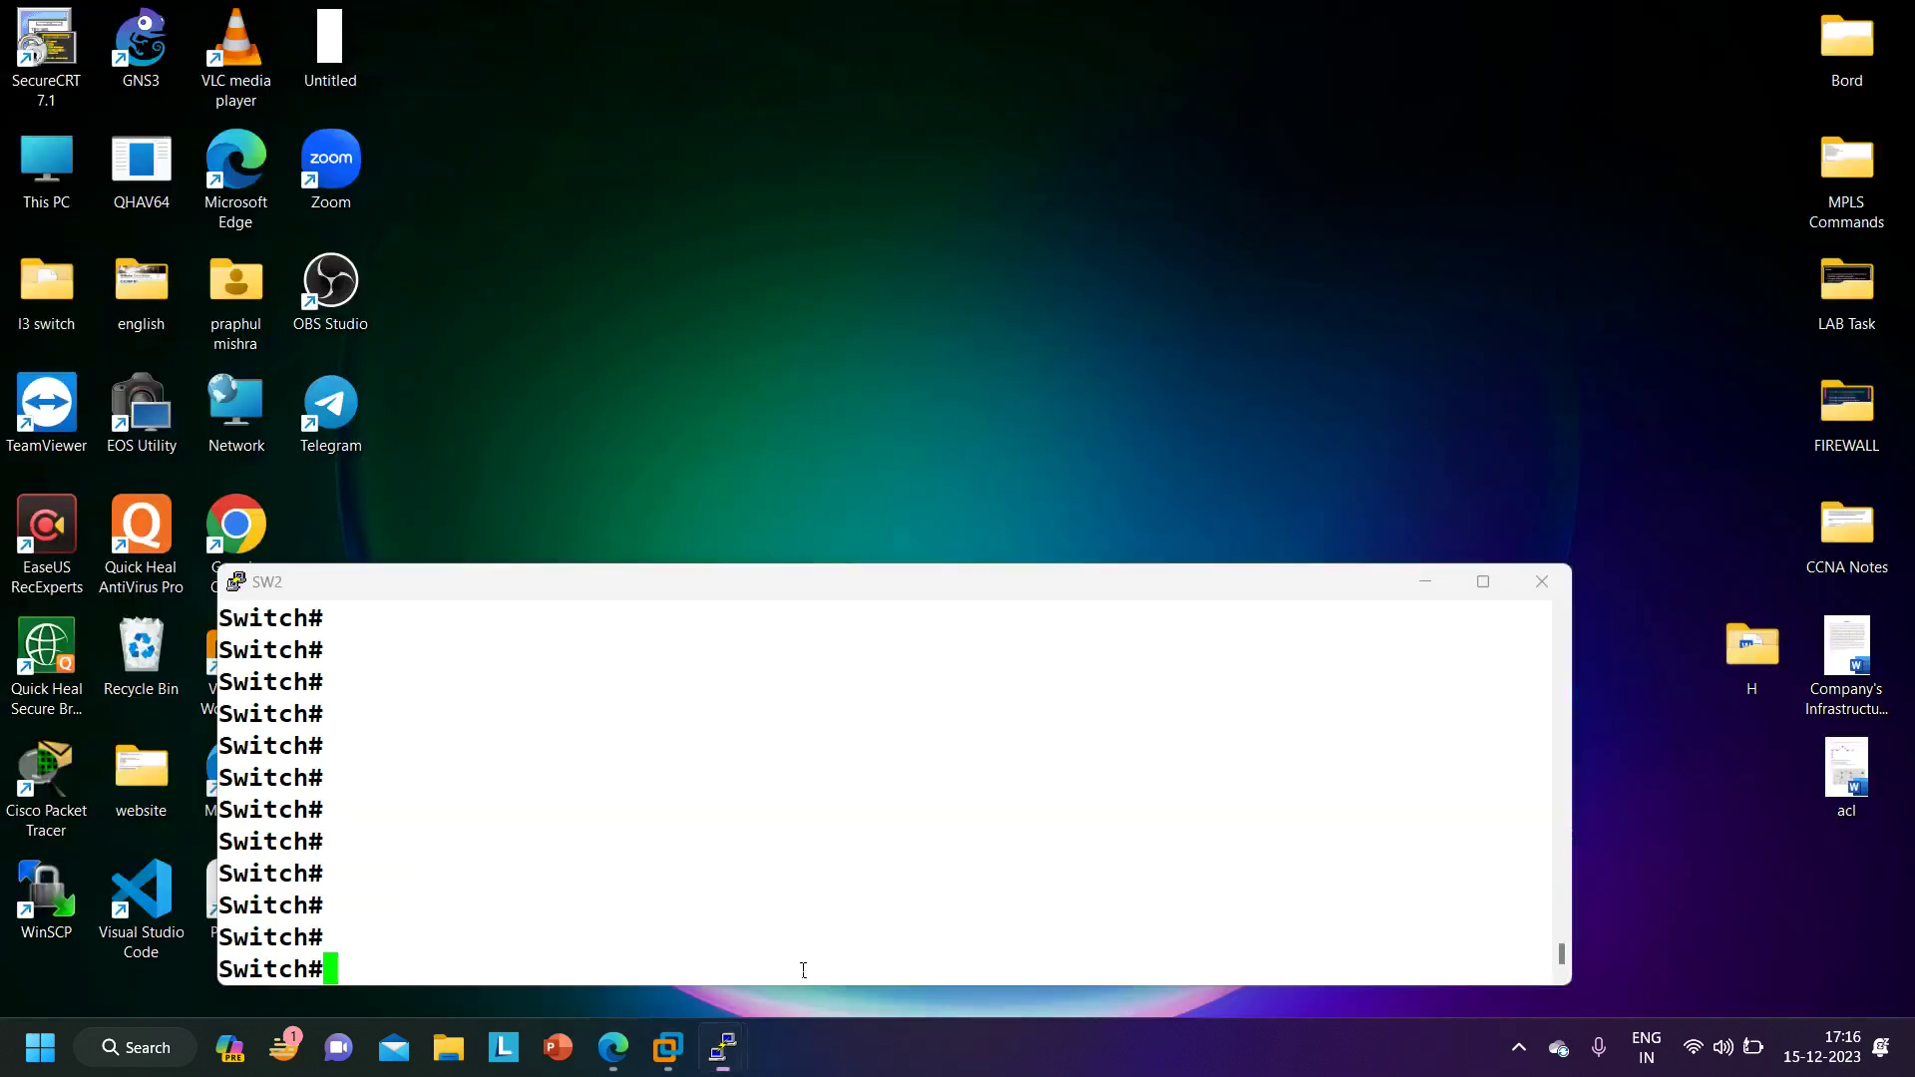
pyautogui.click(798, 963)
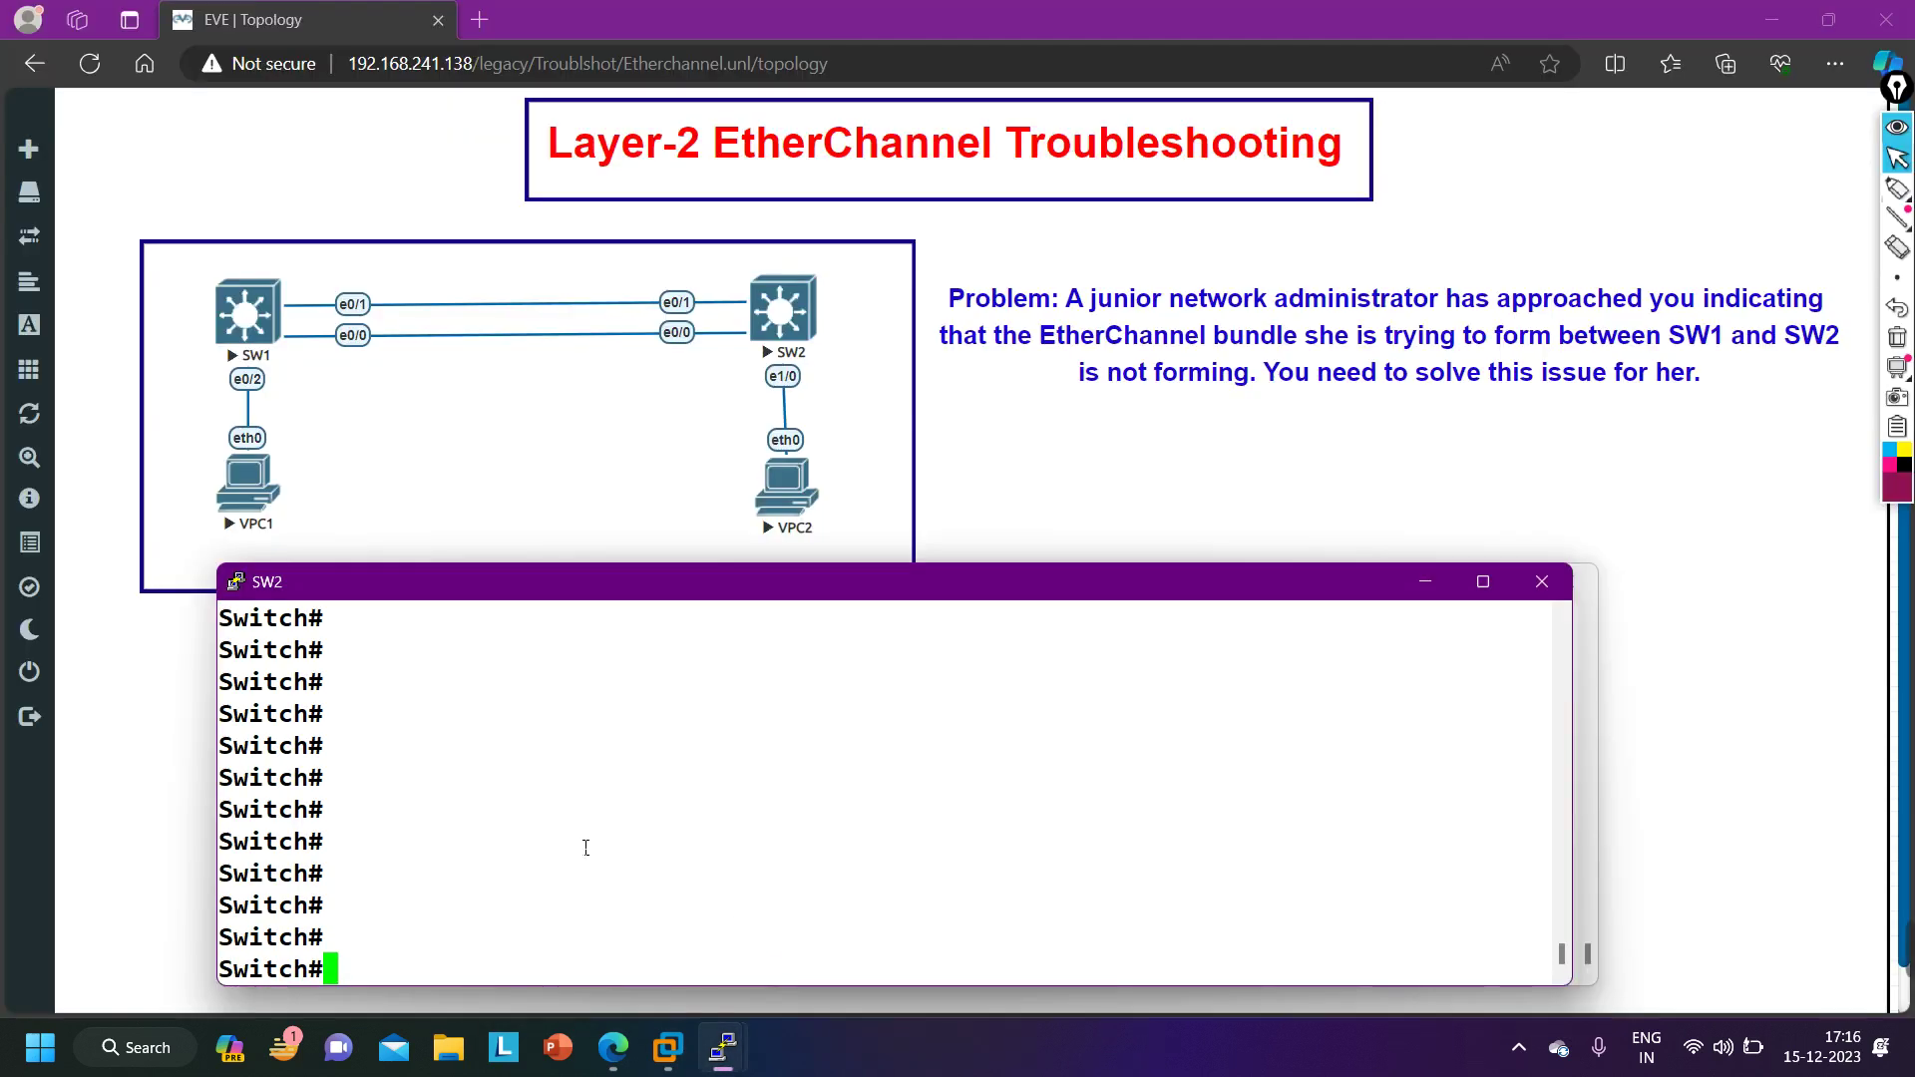
pyautogui.write('sh')
pyautogui.press('Tab')
pyautogui.write('et')
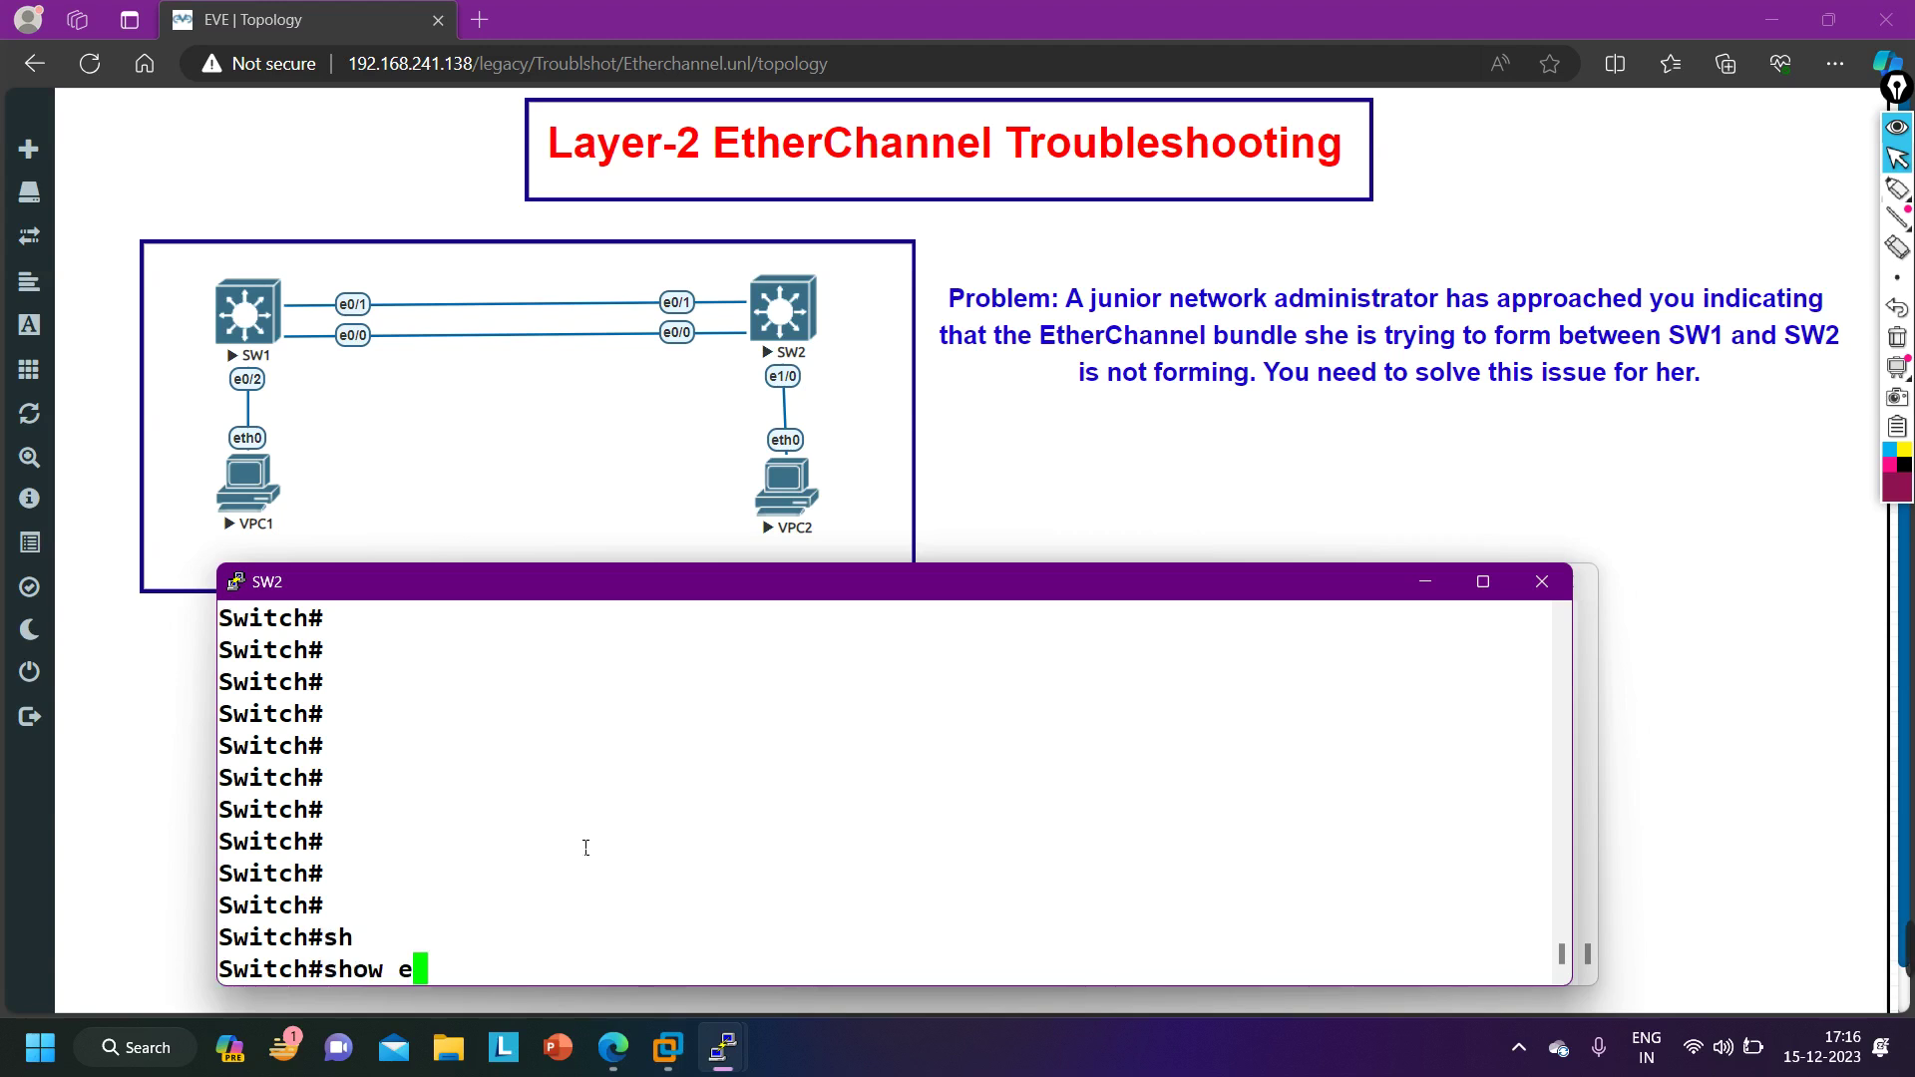
pyautogui.press('Tab')
pyautogui.write('c')
pyautogui.press('Tab')
pyautogui.write('s')
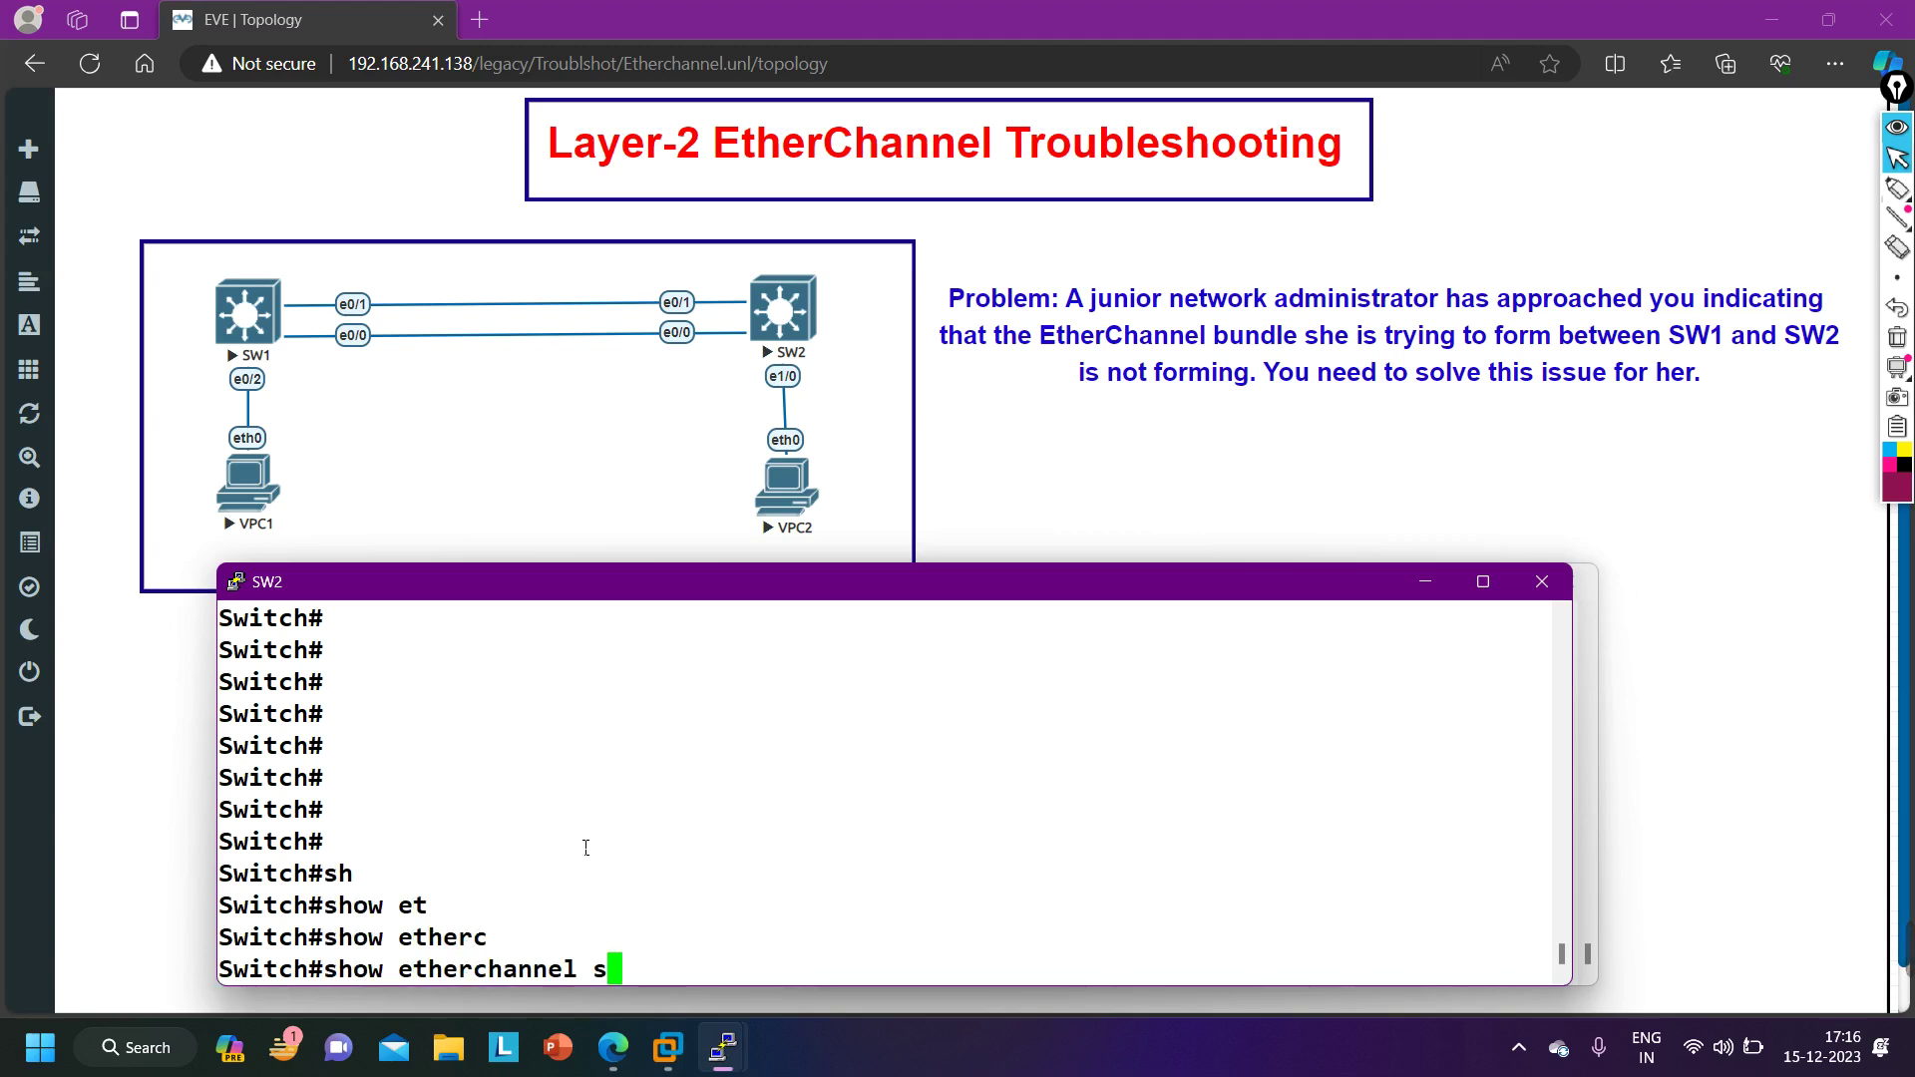
pyautogui.press('Tab')
pyautogui.press('Return')
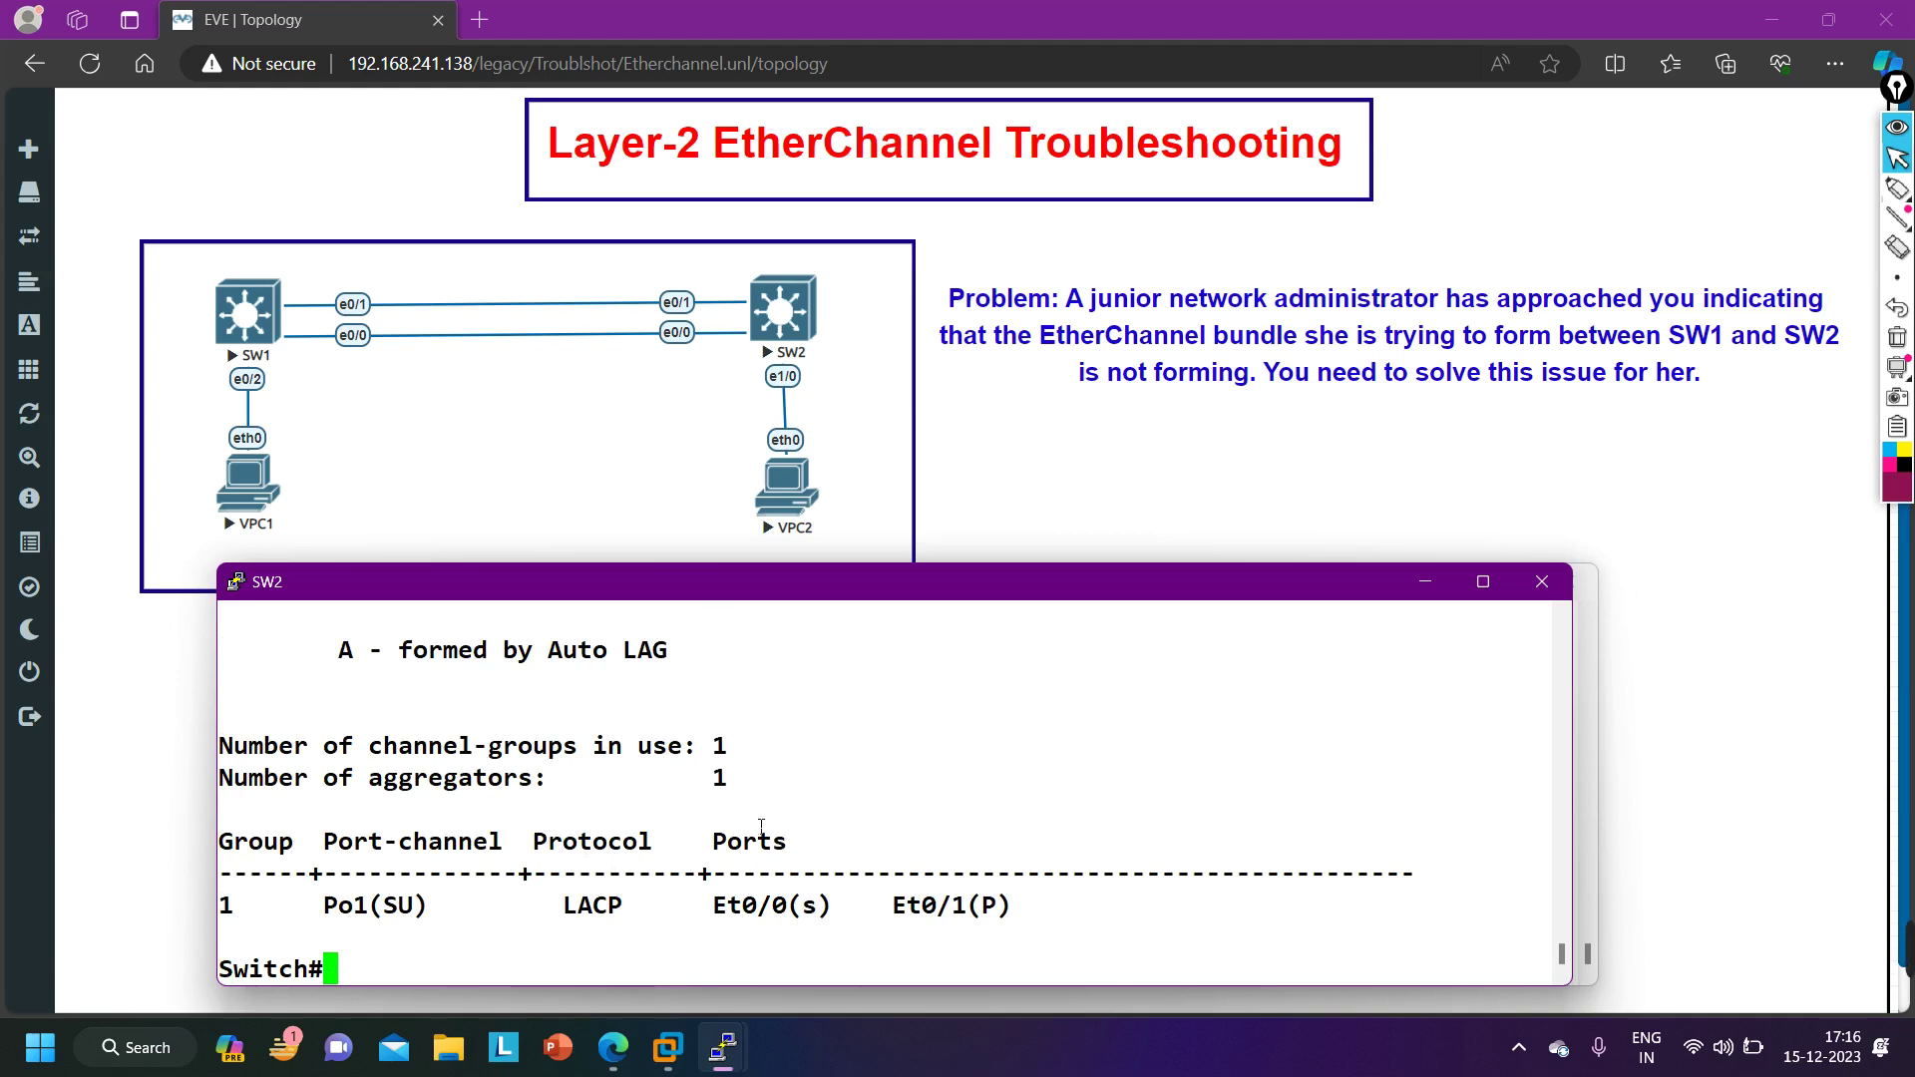
# Mark SW2's suspended Et0/0(s), then minimize the SW2 and SW1 consoles.
pyautogui.moveTo(725, 919); pyautogui.dragTo(846, 911)
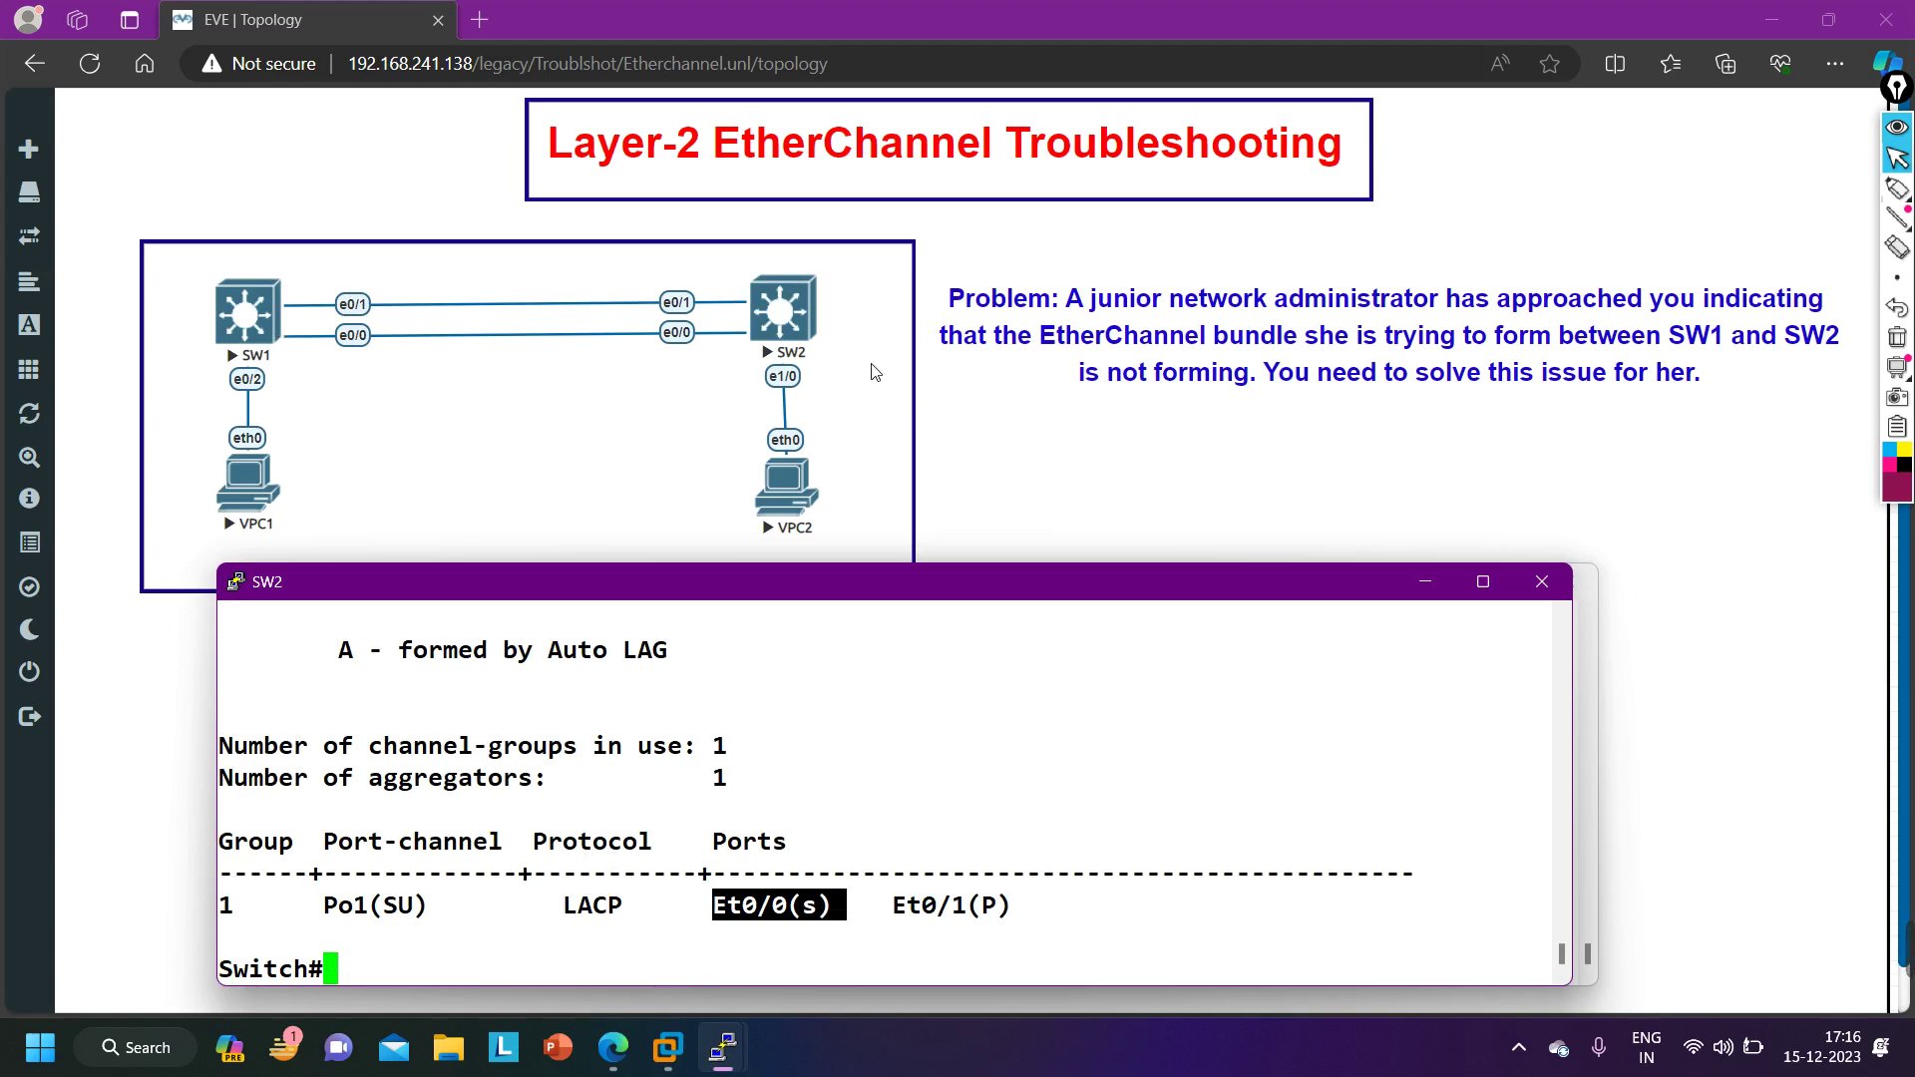
pyautogui.click(1427, 589)
pyautogui.click(1454, 581)
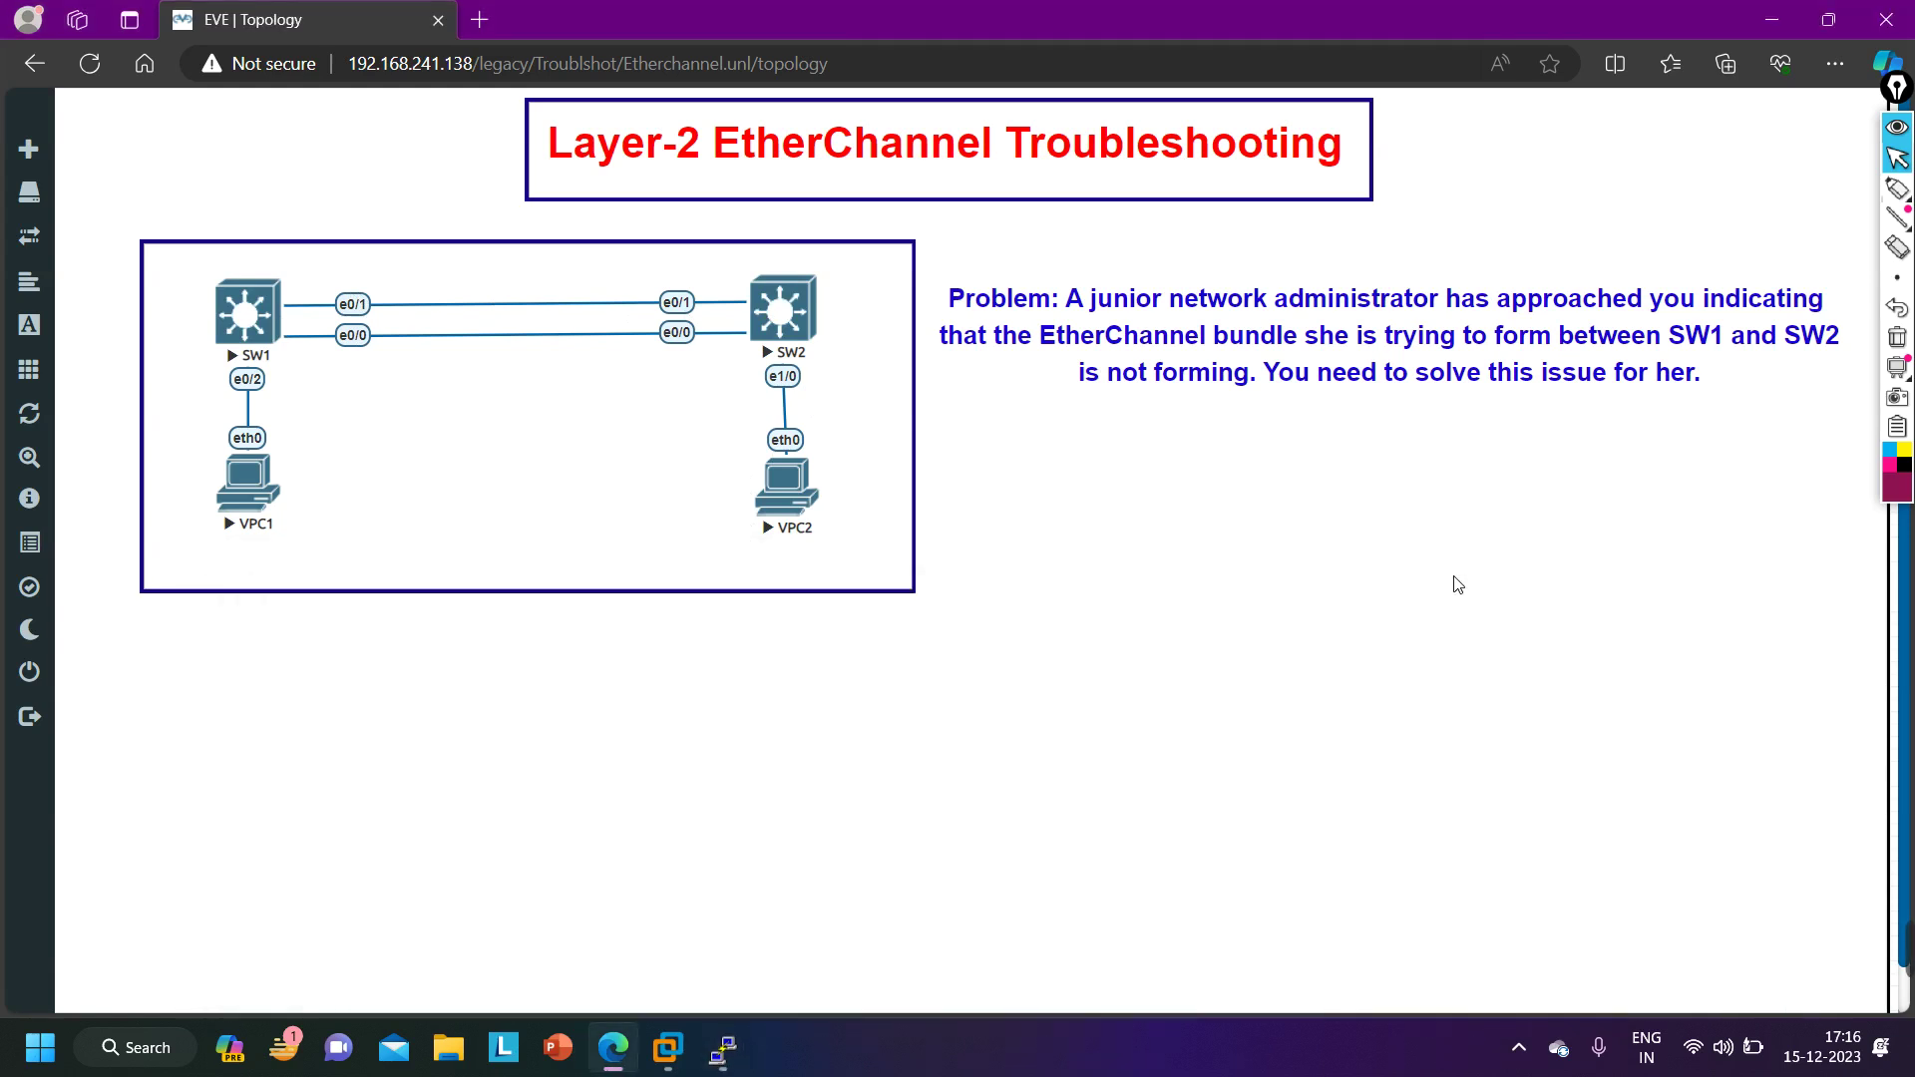